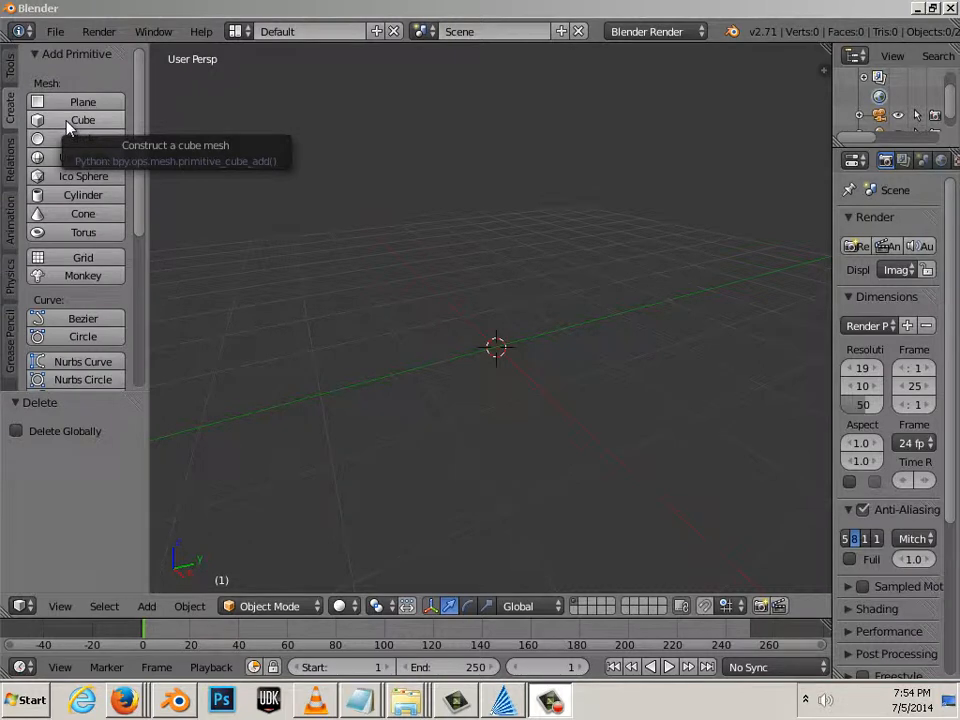
Add a cube mesh at the scene origin and switch the 3D view to orthographic projection.
click(51, 121)
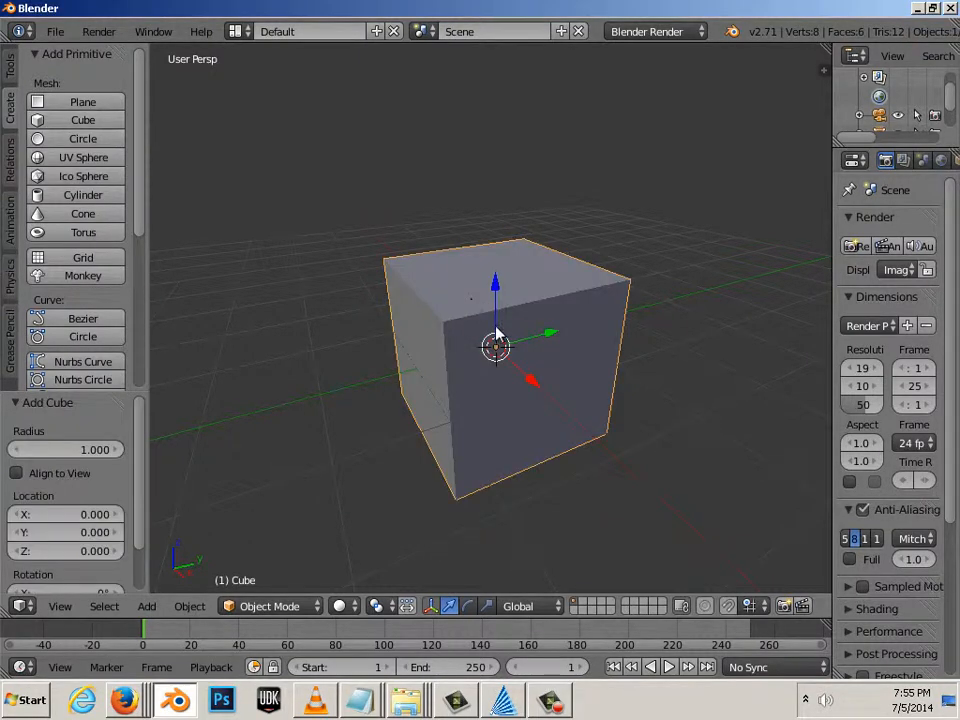
middle_drag(375, 340, 453, 402)
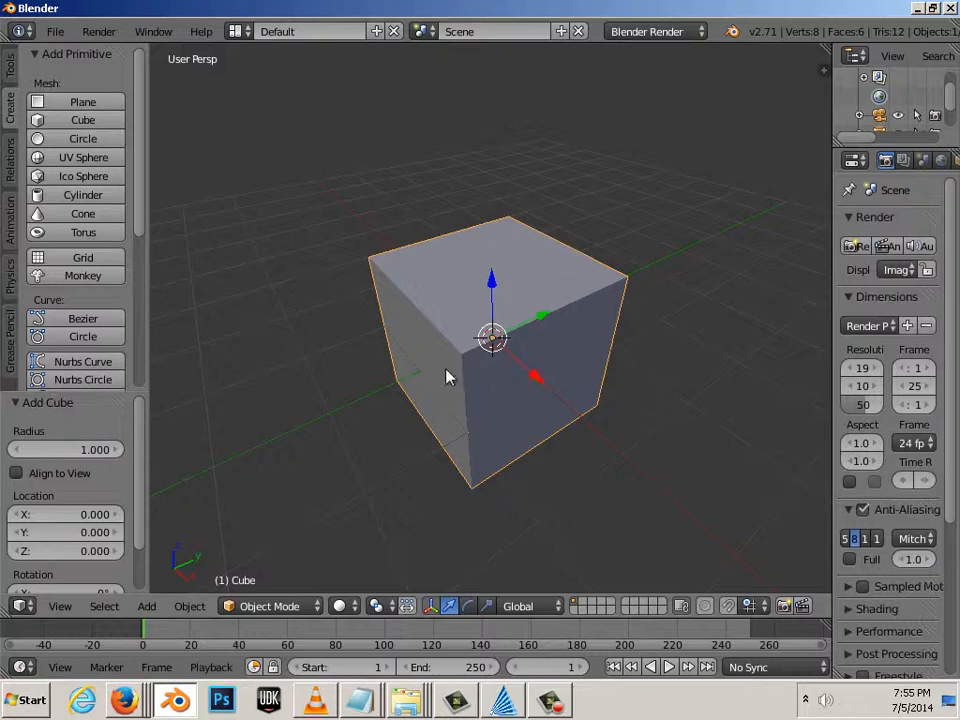
key(KP_5)
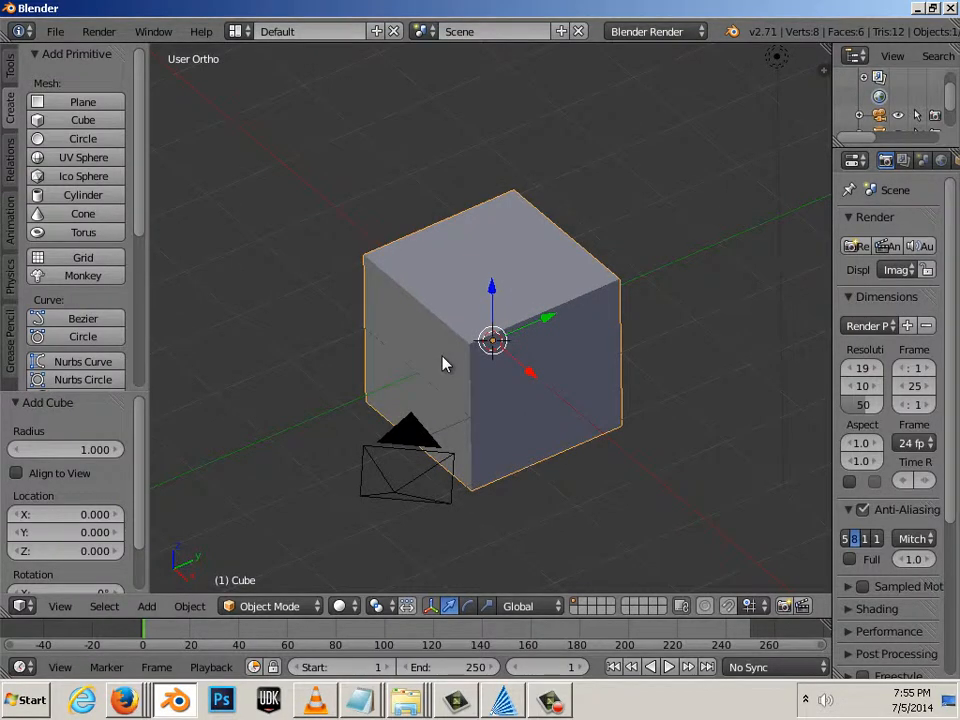
key(KP_5)
key(KP_5)
middle_drag(357, 229, 335, 380)
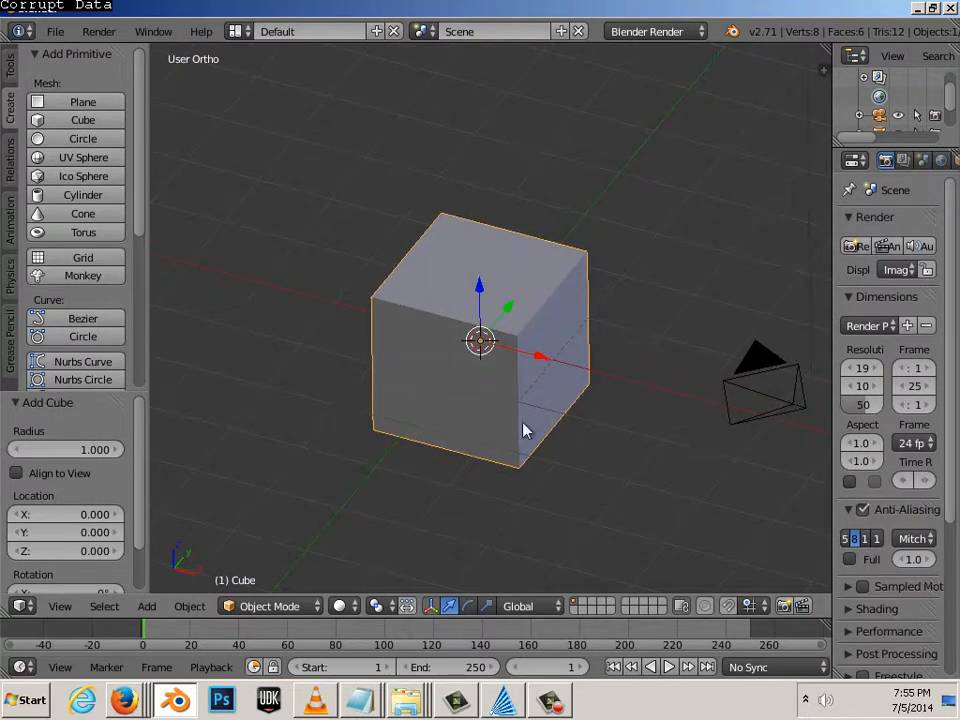
Put the cube into Edit Mode.
click(276, 606)
click(271, 566)
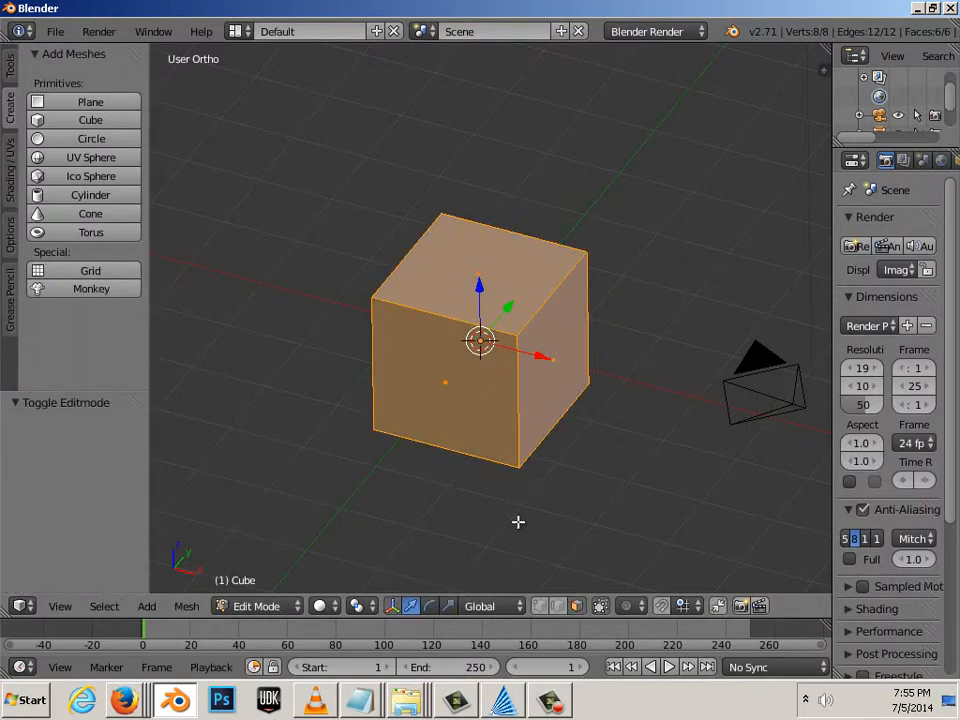
key(Tab)
key(Tab)
key(Tab)
key(Tab)
middle_drag(514, 514, 412, 504)
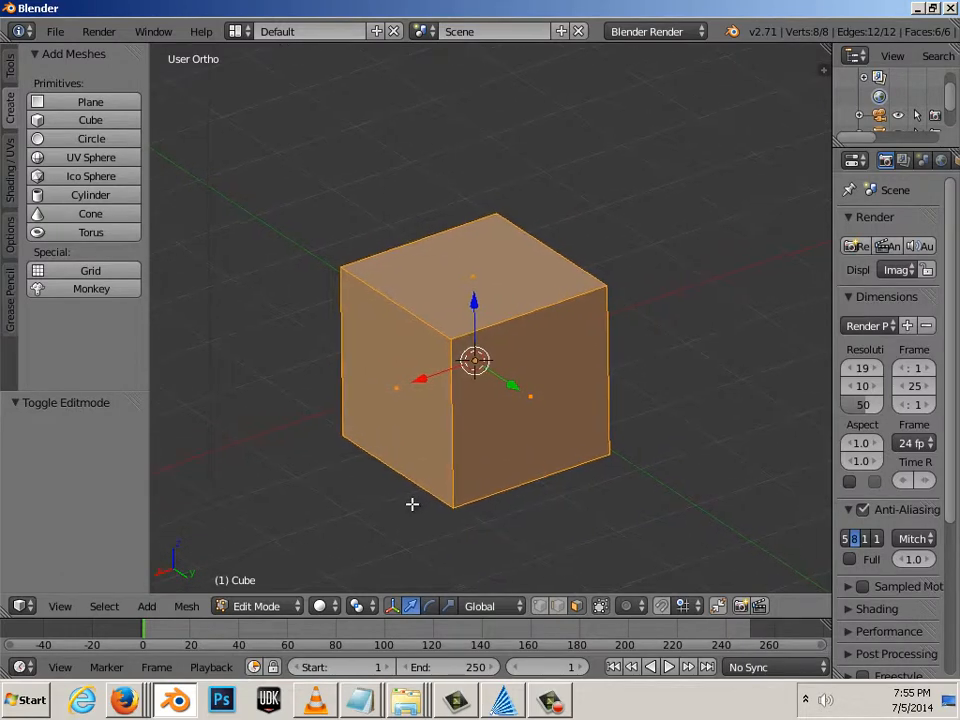
Switch to vertex select mode and select the cube's nearest bottom corner vertex.
click(577, 607)
click(539, 607)
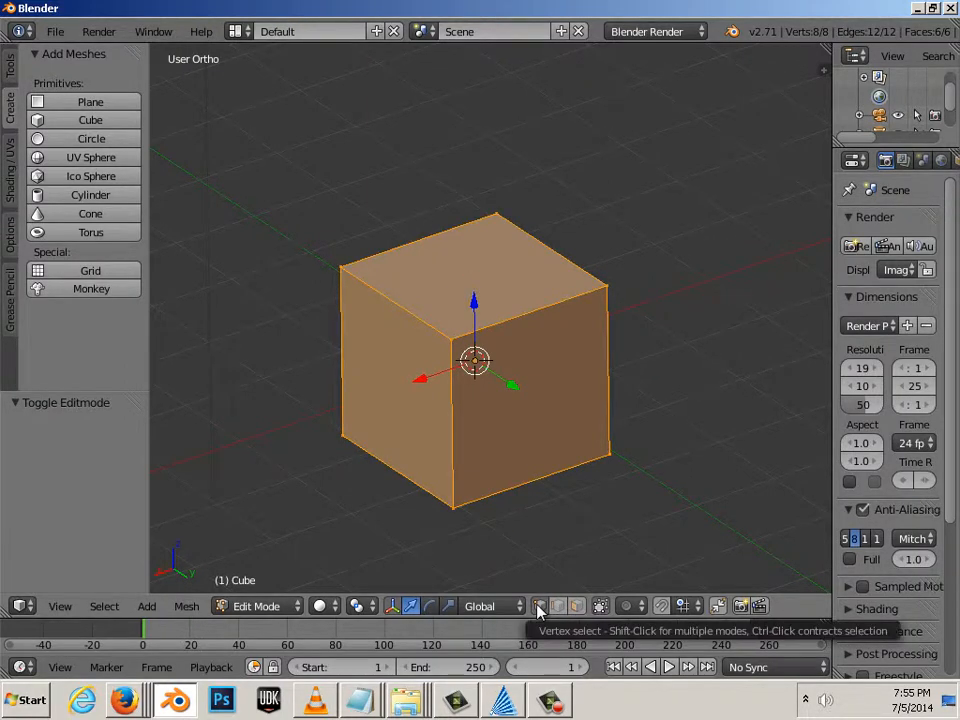
right_click(453, 507)
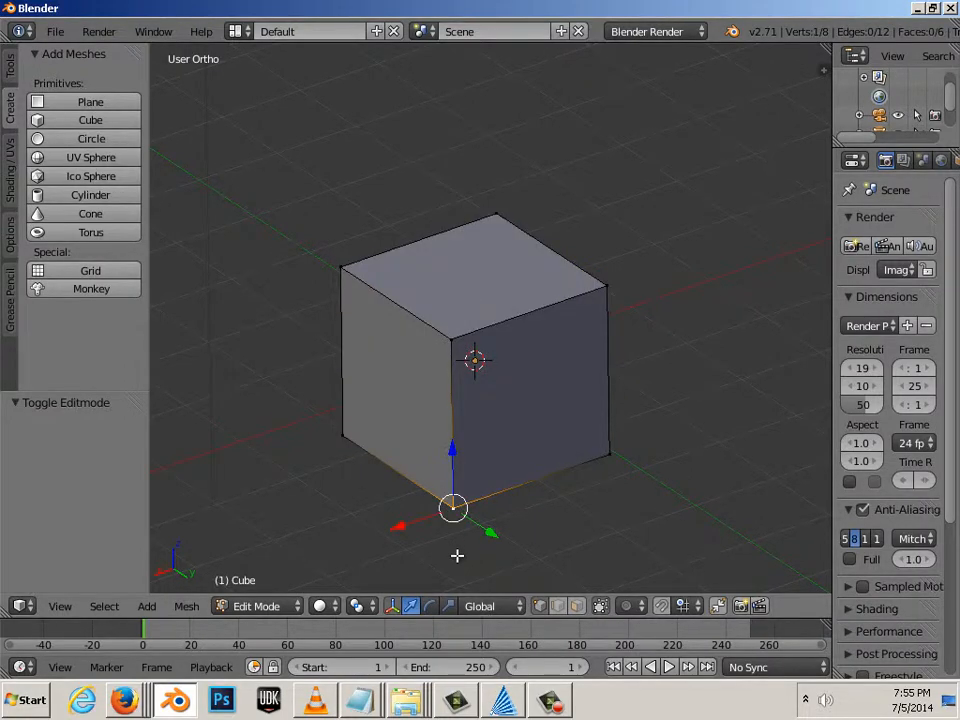
Try moving the selected bottom corner vertex freely and cancel the move.
drag(403, 523, 400, 521)
right_click(400, 521)
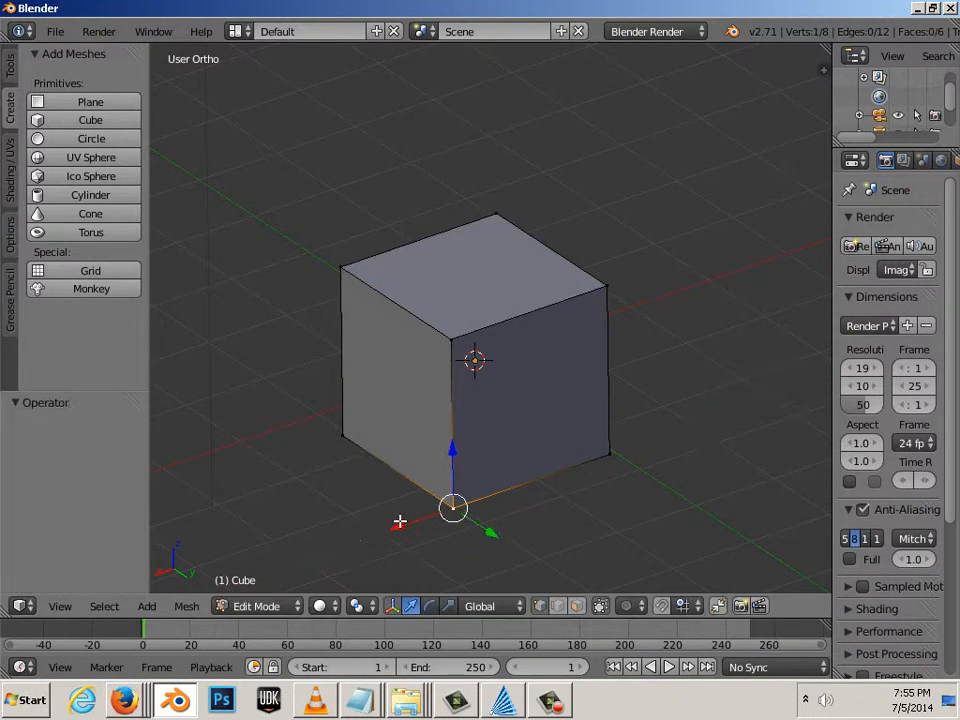
key(g)
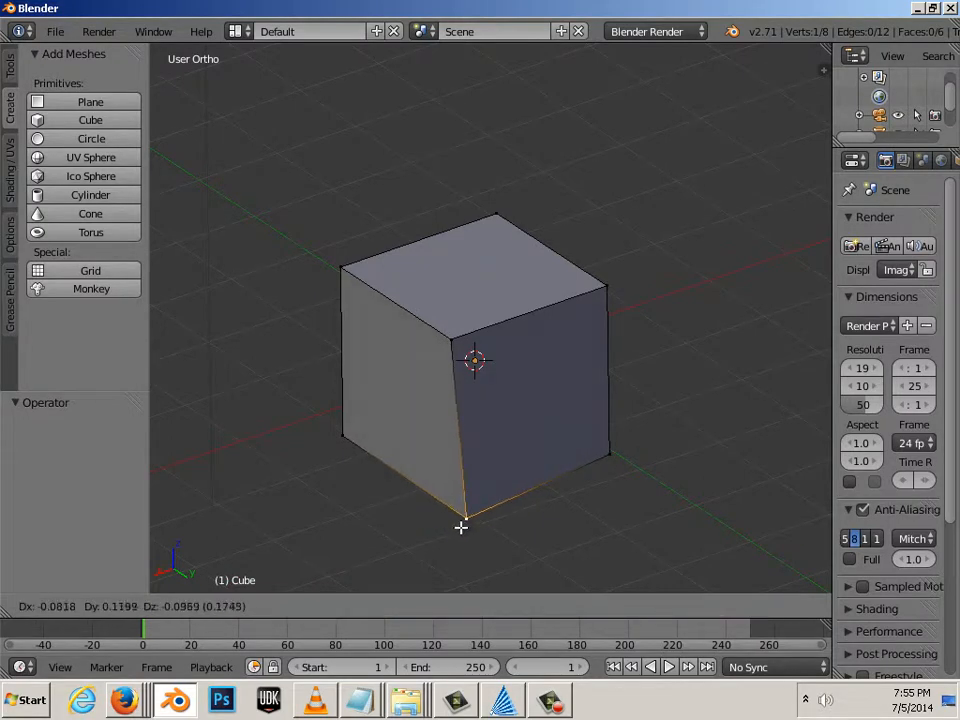
right_click(390, 564)
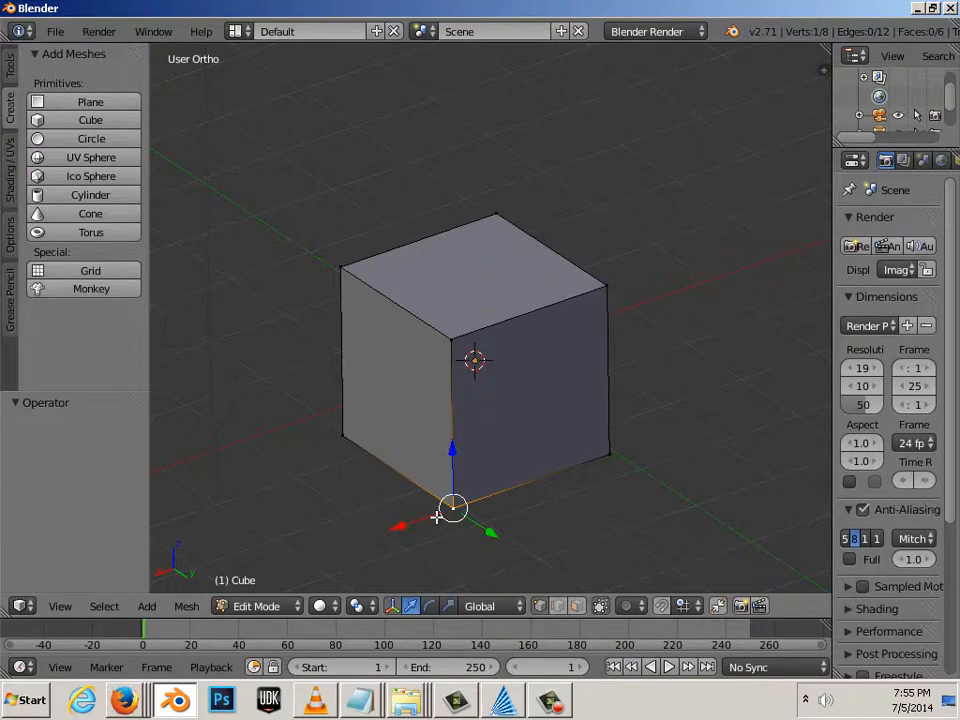
Try moving the bottom corner vertex along X by about 1.04 and about -1.21, undoing each move.
drag(400, 526, 318, 540)
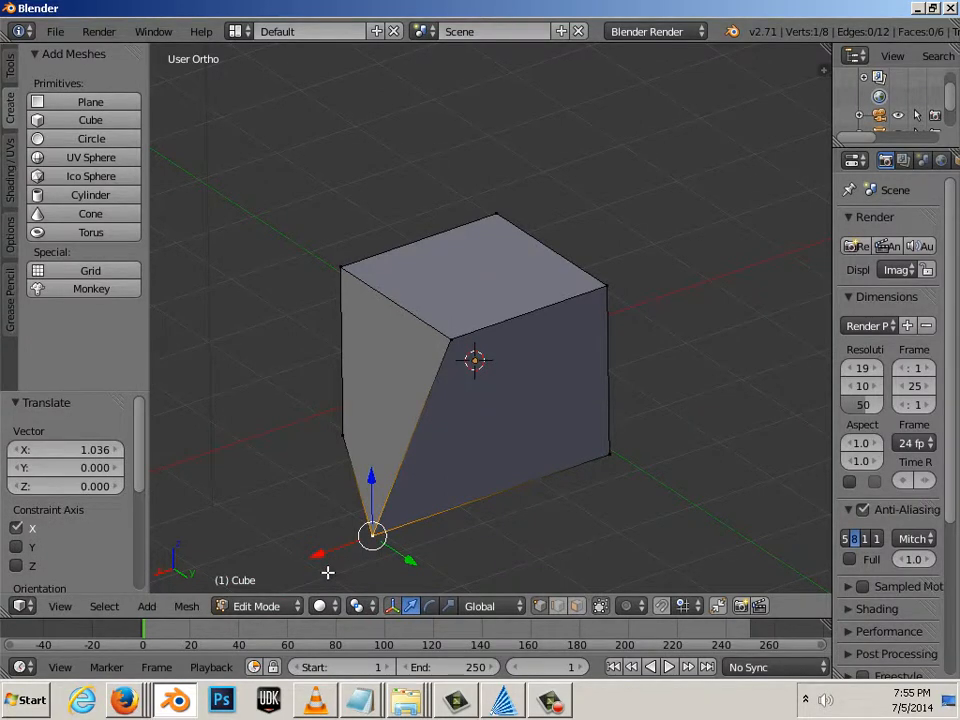
key(ctrl+z)
drag(401, 525, 494, 495)
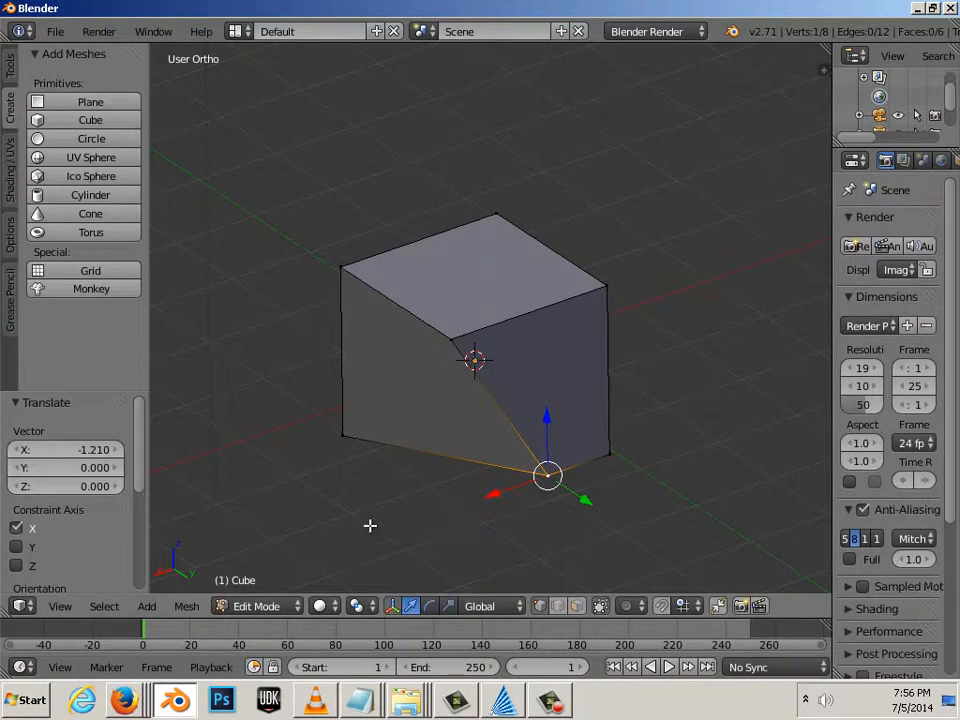
key(ctrl+z)
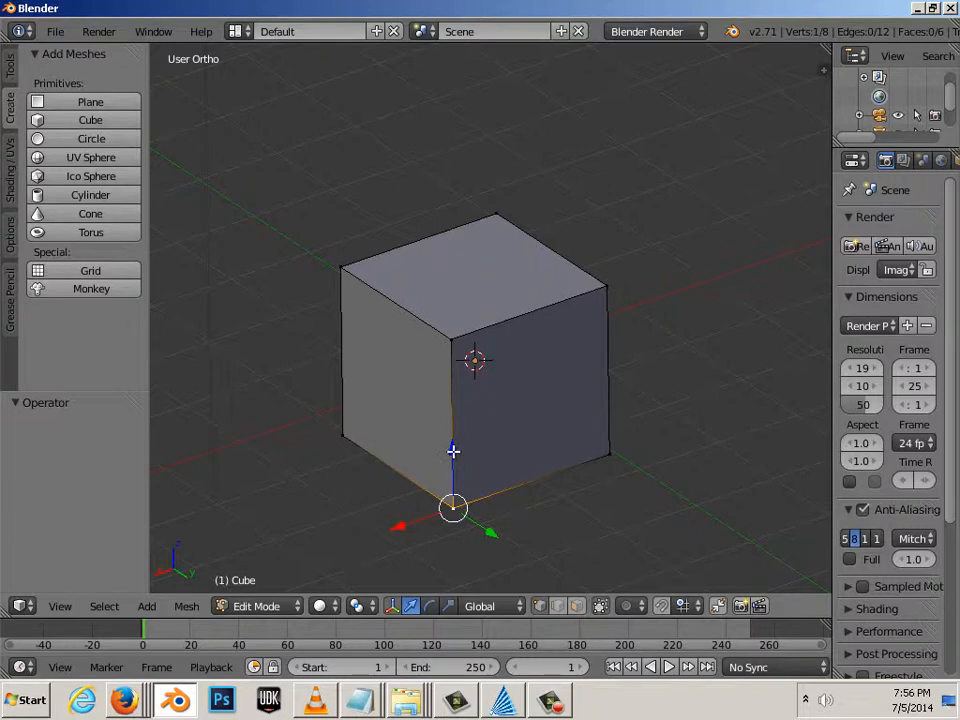
Try moving the bottom corner vertex along Z, up about 1.13 and downward, undoing each move.
drag(453, 451, 476, 358)
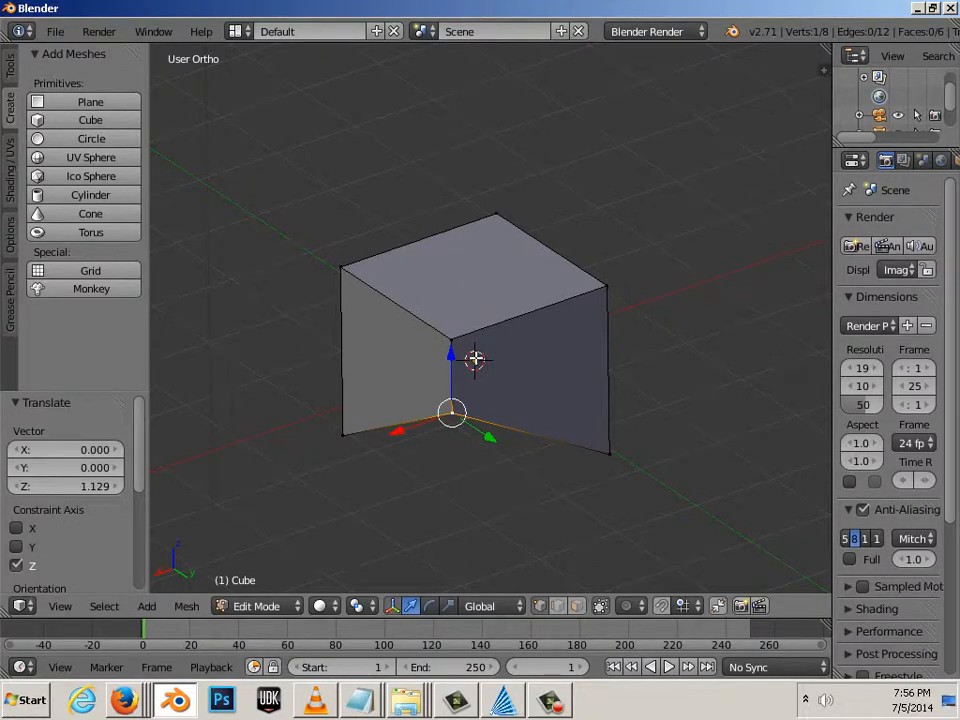
key(ctrl+z)
drag(452, 448, 433, 540)
key(ctrl+z)
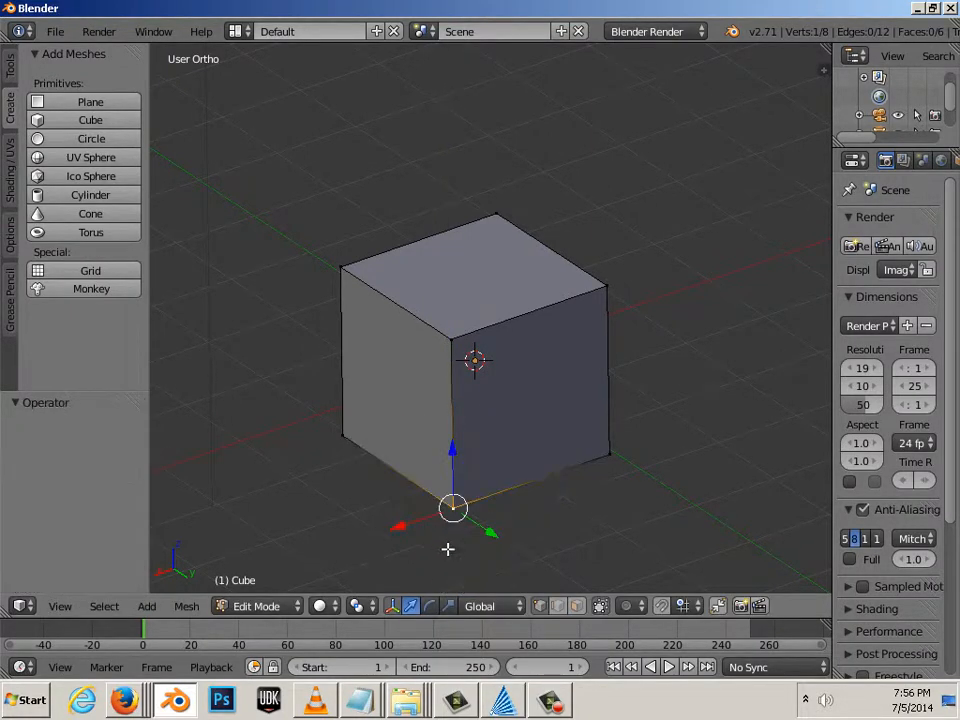
Try moving the bottom corner vertex along Y, outward and about -1.33 inward, undoing each move.
shift+middle_drag(527, 551, 466, 447)
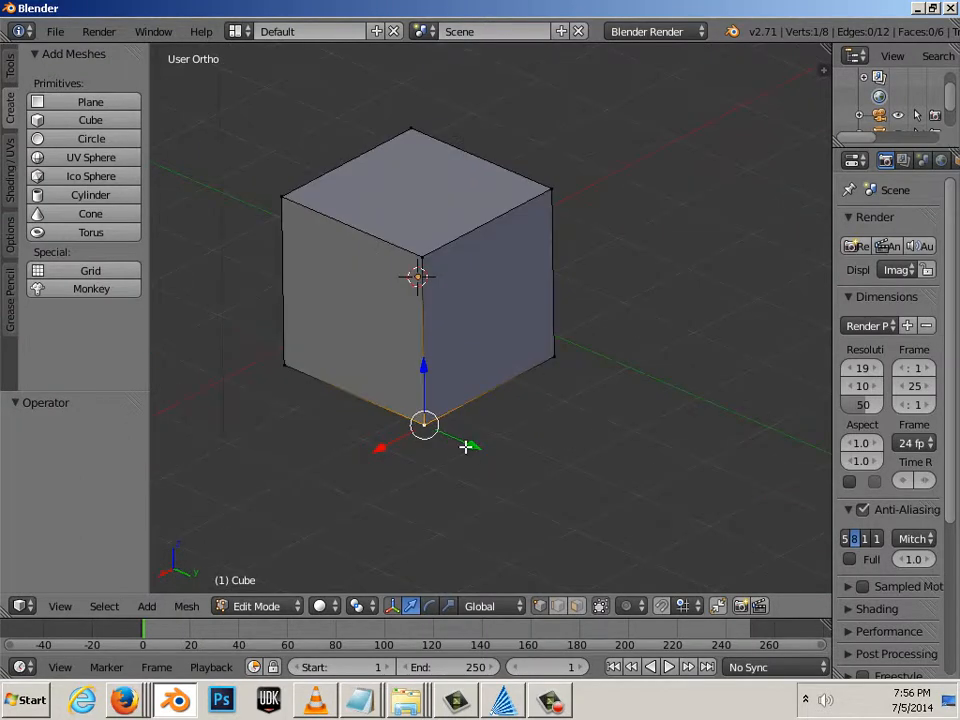
drag(466, 447, 557, 510)
key(ctrl+z)
drag(476, 446, 273, 440)
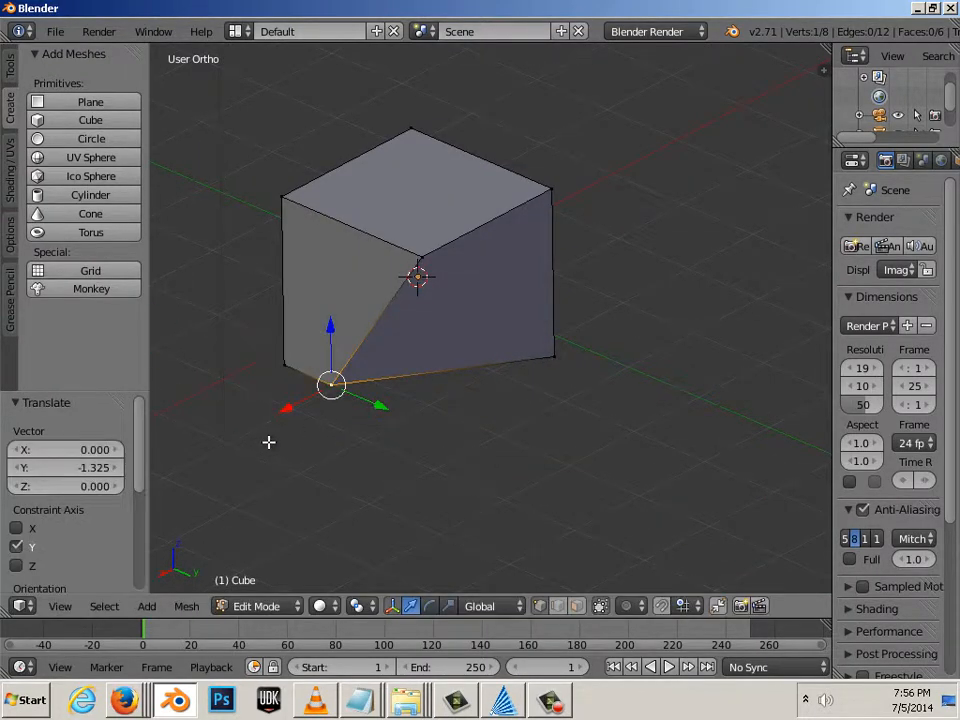
key(ctrl+z)
Deselect the corner vertex and return the cube to Object Mode.
middle_drag(467, 529, 438, 521)
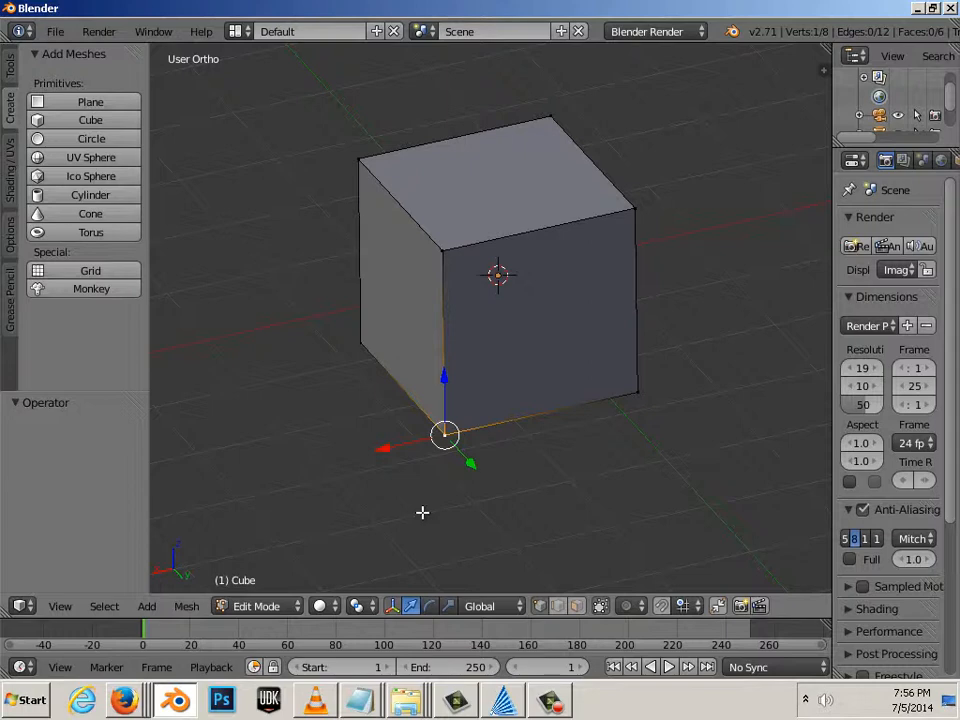
key(a)
middle_drag(345, 493, 575, 447)
key(Tab)
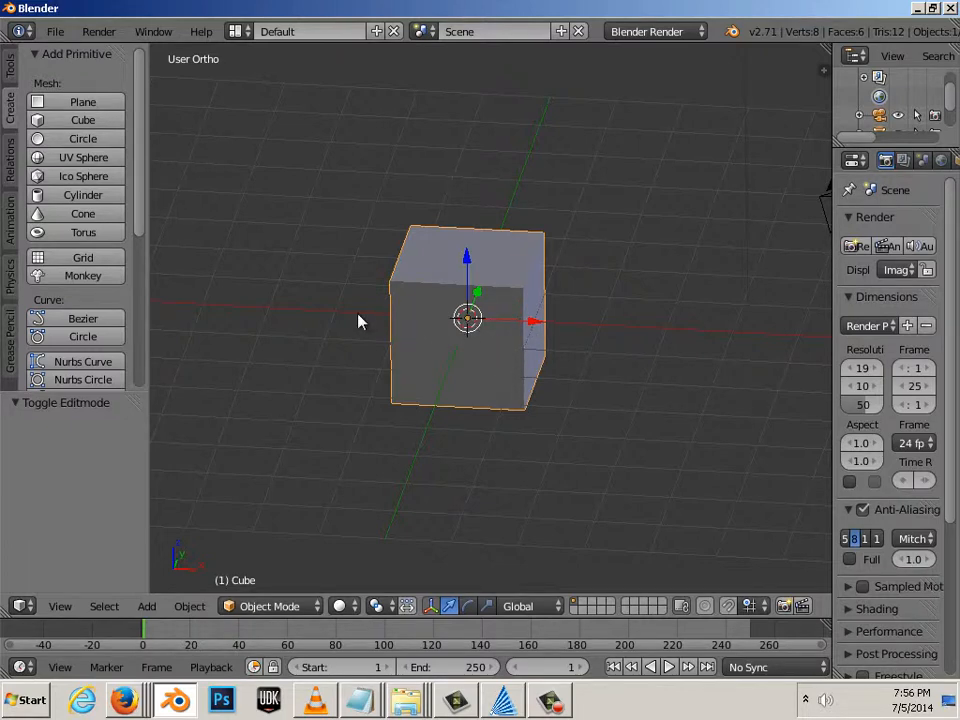
click(533, 325)
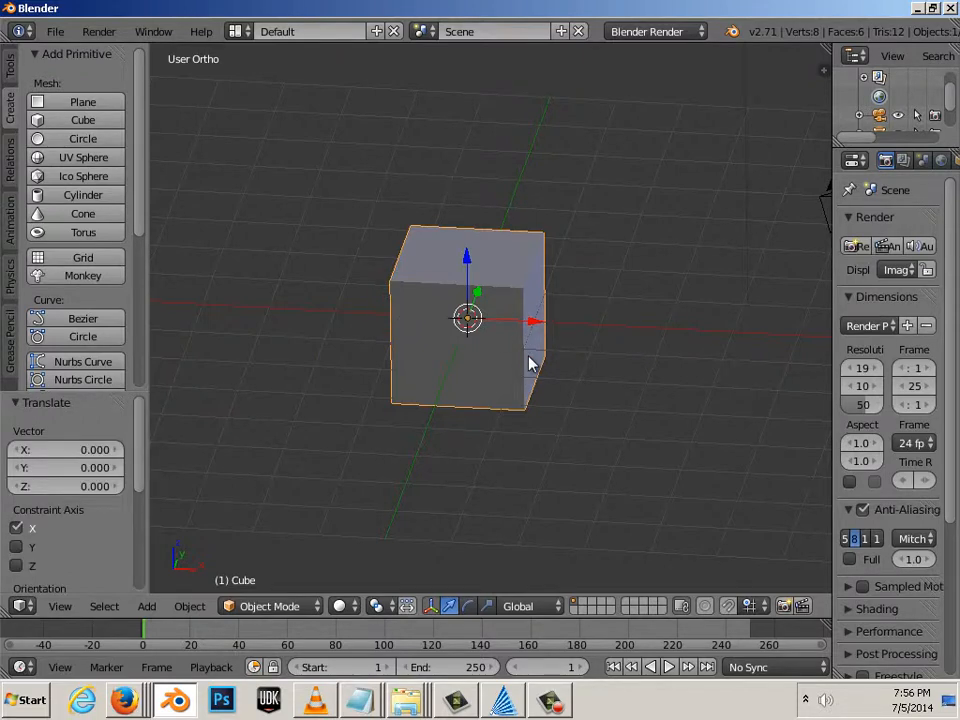
middle_drag(485, 375, 492, 322)
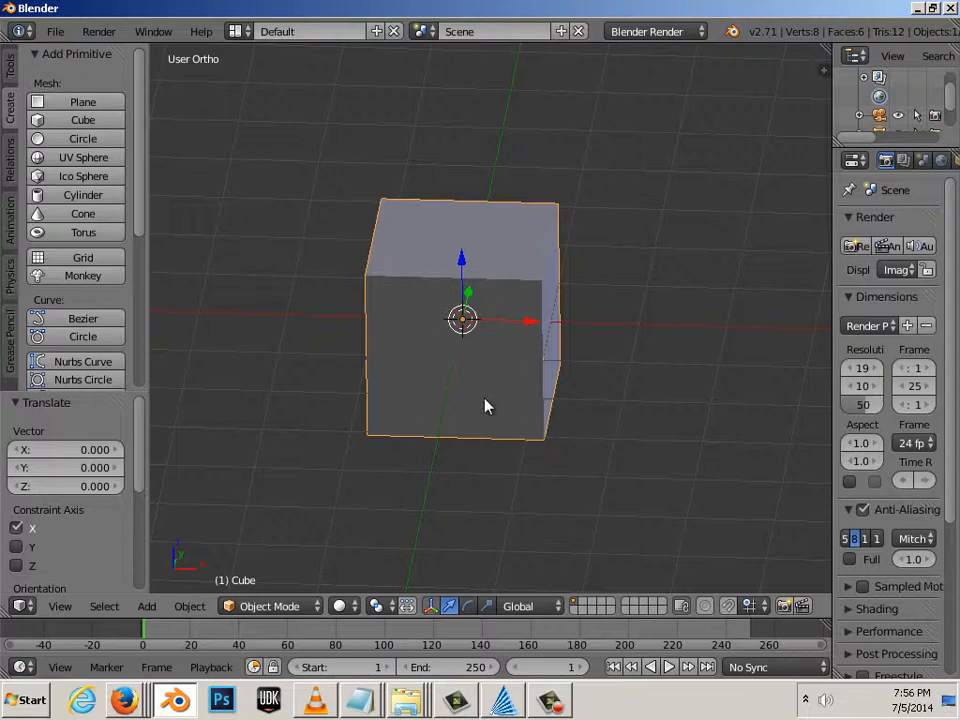
Re-enter Edit Mode, select the nearest bottom corner vertex, and try moving it along X, undoing the move.
key(Tab)
middle_drag(576, 437, 459, 435)
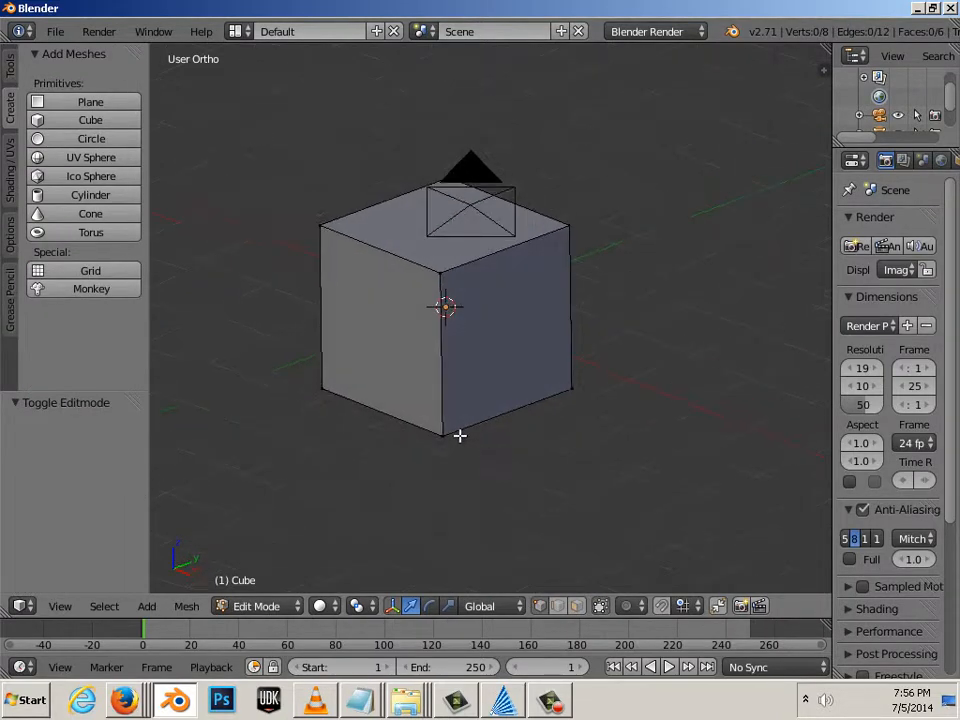
right_click(443, 434)
drag(484, 450, 460, 439)
key(ctrl+z)
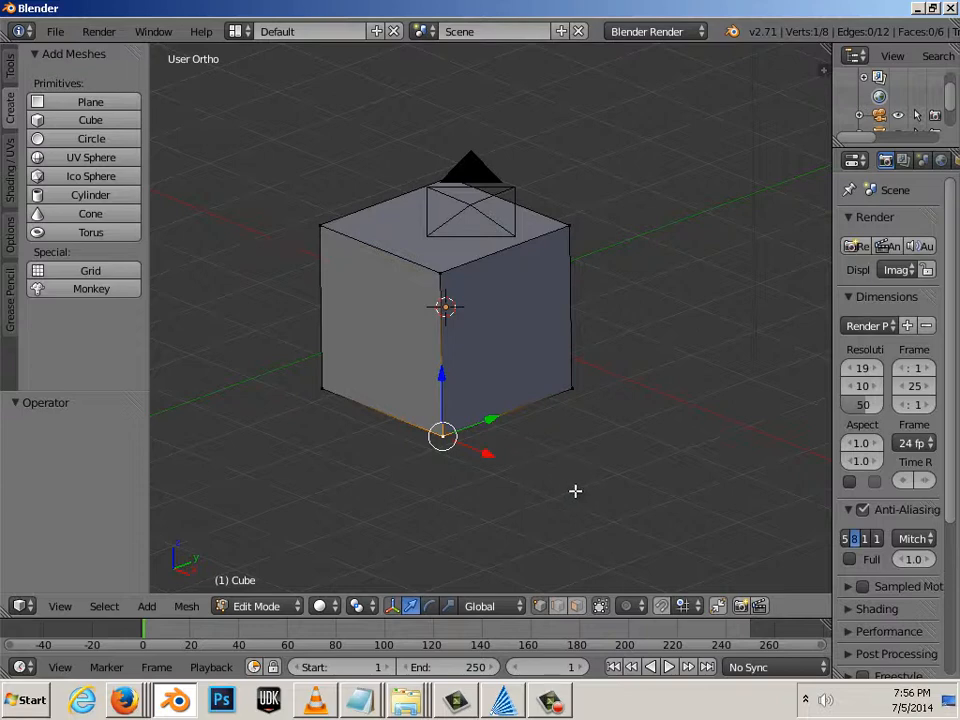
Try rotating the single bottom corner vertex about 24.6° around the X axis and deselect it.
click(430, 606)
drag(463, 388, 486, 411)
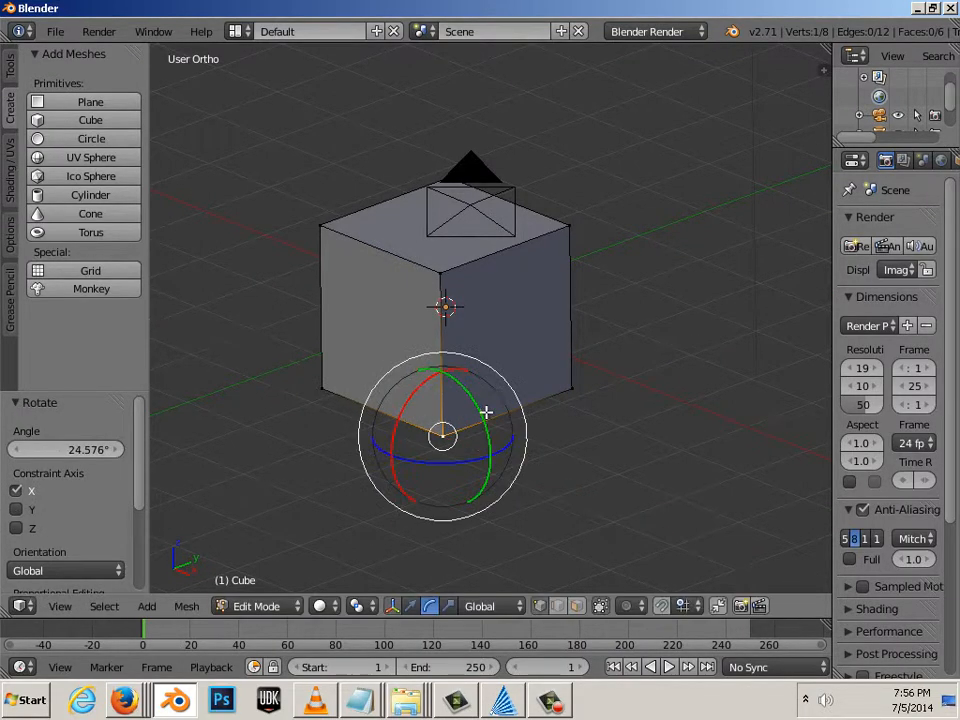
key(a)
Reselect the bottom corner vertex, try scaling it, and clear the selection.
right_click(441, 435)
key(r)
drag(444, 448, 414, 486)
key(a)
Select the two vertices of the front bottom edge and try scaling them along Y, undoing the change.
right_click(570, 388)
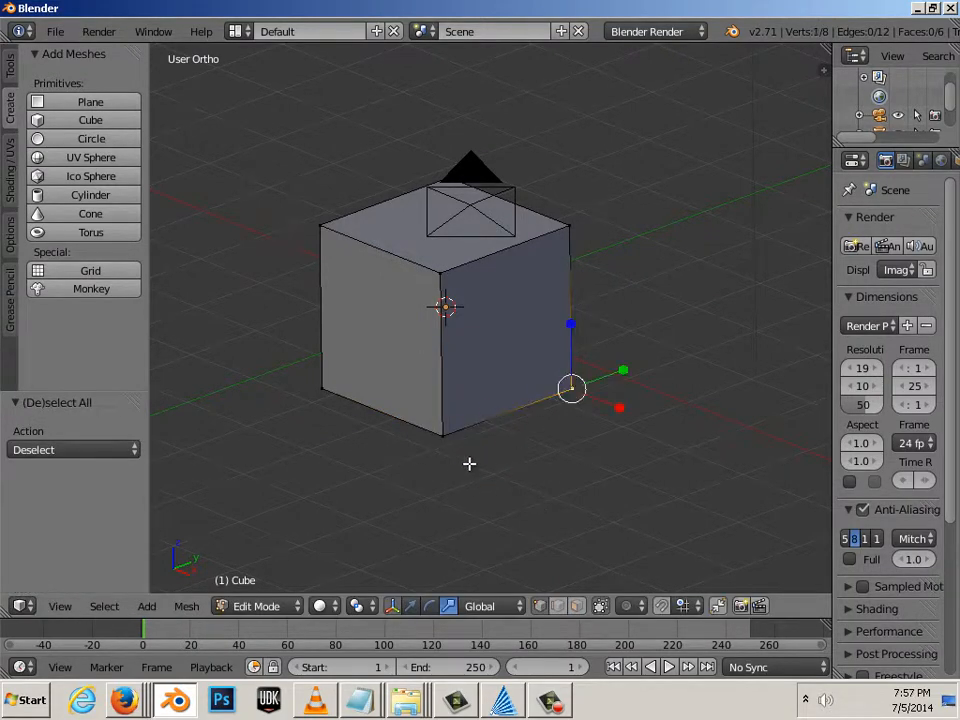
shift+right_click(443, 437)
drag(443, 437, 636, 500)
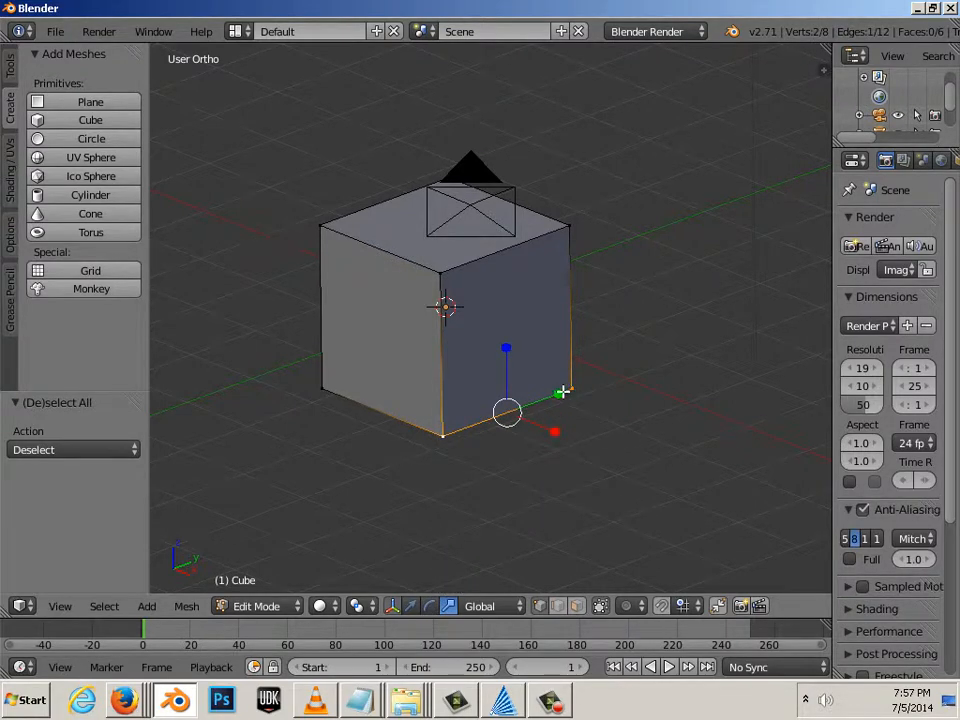
drag(559, 392, 546, 392)
key(ctrl+z)
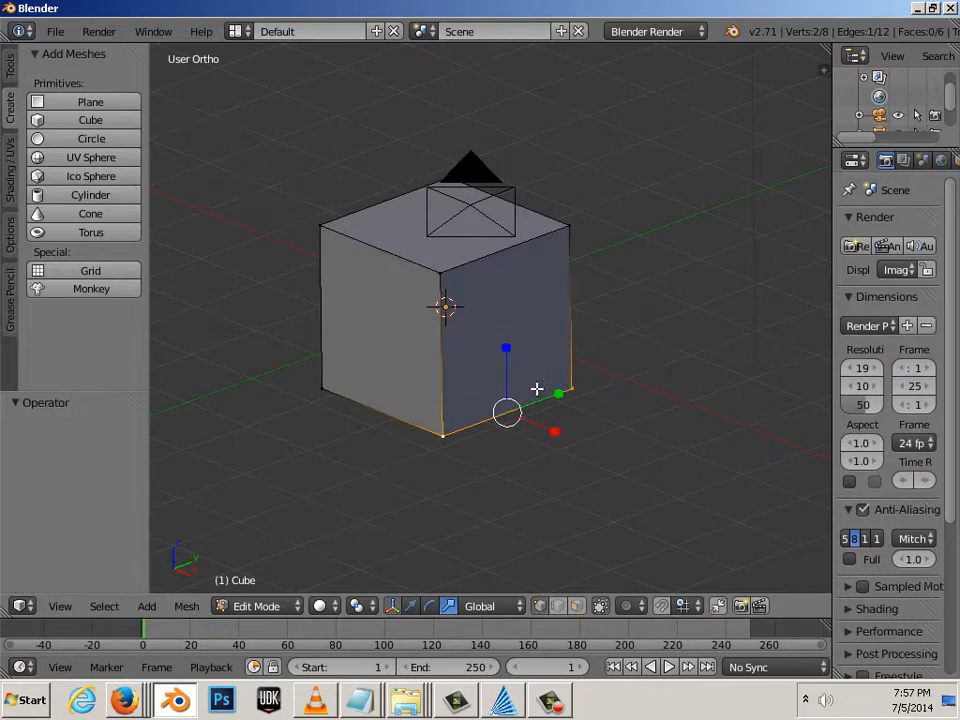
Try rotating the two selected bottom vertices with the rotate manipulator and undo the rotation.
key(e)
mouse_move(482, 366)
mouse_down()
mouse_move(482, 377)
mouse_move(488, 371)
mouse_up()
key(ctrl+z)
Select only the nearest bottom corner vertex and switch the manipulator back to translate.
key(a)
right_click(443, 436)
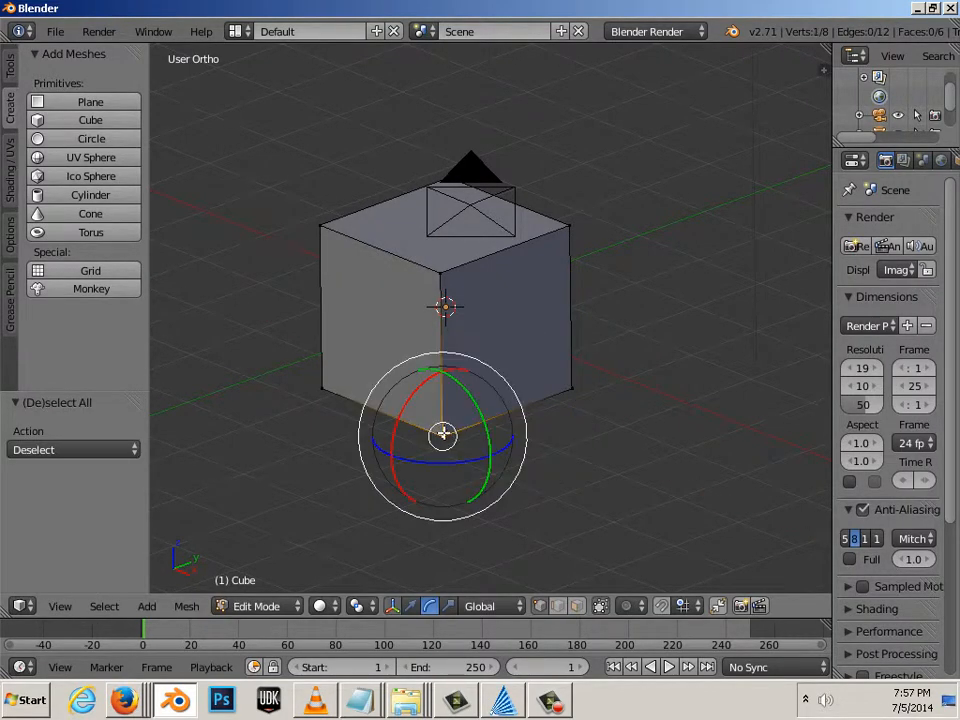
click(411, 606)
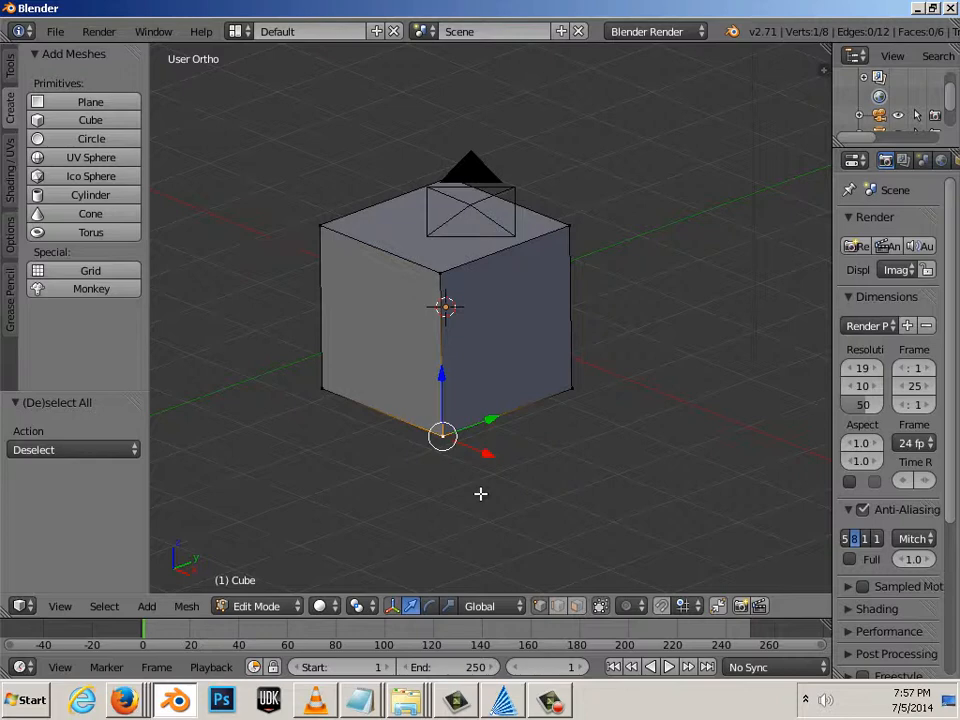
Clear the selection, switch to edge select mode, and select the cube's front bottom edge.
key(a)
middle_drag(482, 538, 445, 554)
scroll(486, 555, up, 1)
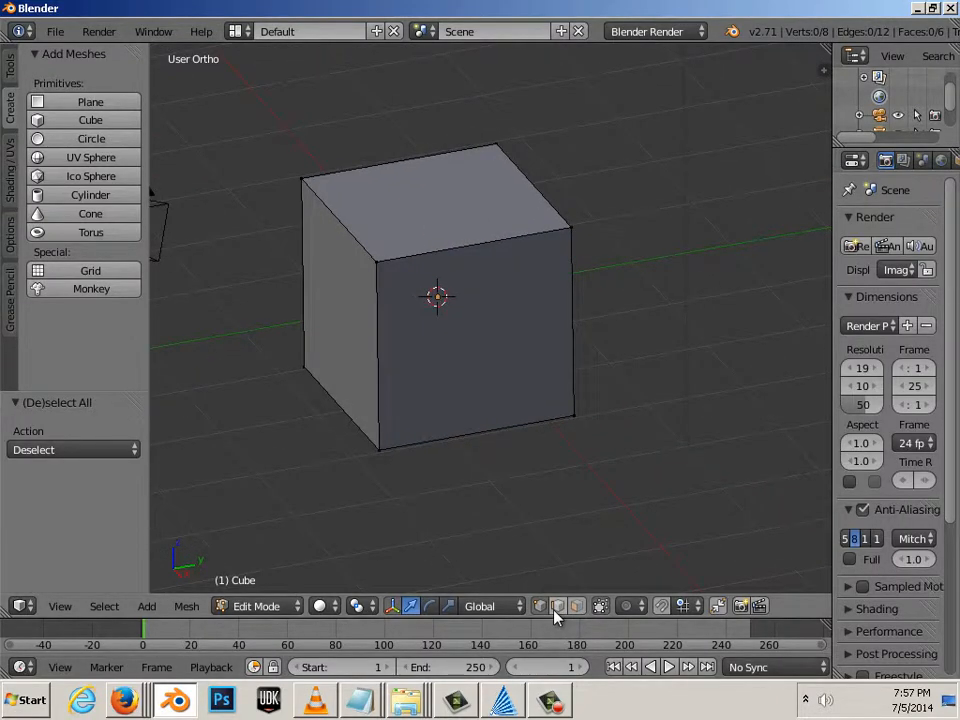
right_click(454, 438)
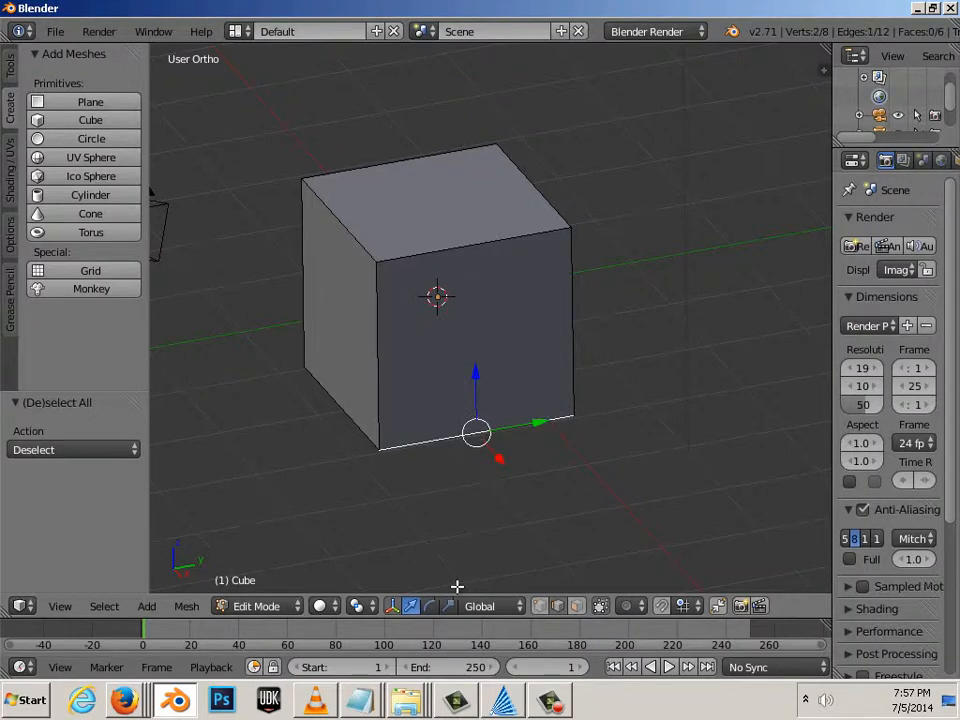
Try moving the selected bottom edge along Y and rotating it, undoing each change.
mouse_move(538, 421)
mouse_down()
mouse_move(556, 423)
mouse_move(520, 427)
mouse_up()
key(ctrl+z)
key(r)
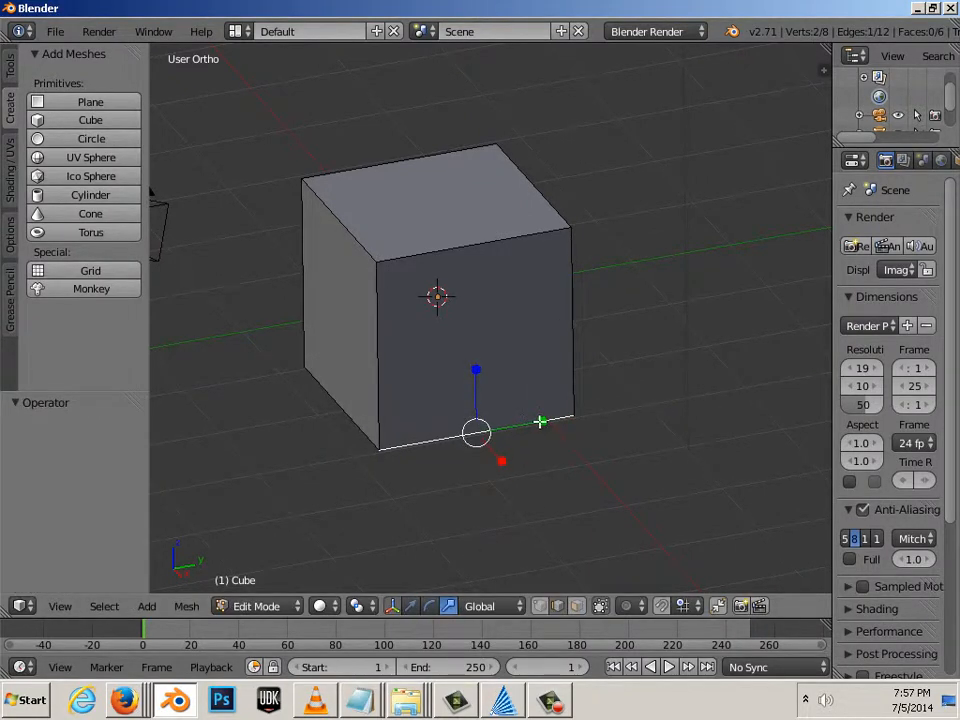
mouse_move(527, 379)
mouse_down()
mouse_move(530, 393)
mouse_move(508, 381)
mouse_up()
key(ctrl+z)
Try scaling the bottom edge along Y with the scale manipulator, cancel it, and deselect the edge.
key(r)
drag(538, 428, 521, 441)
key(Escape)
key(a)
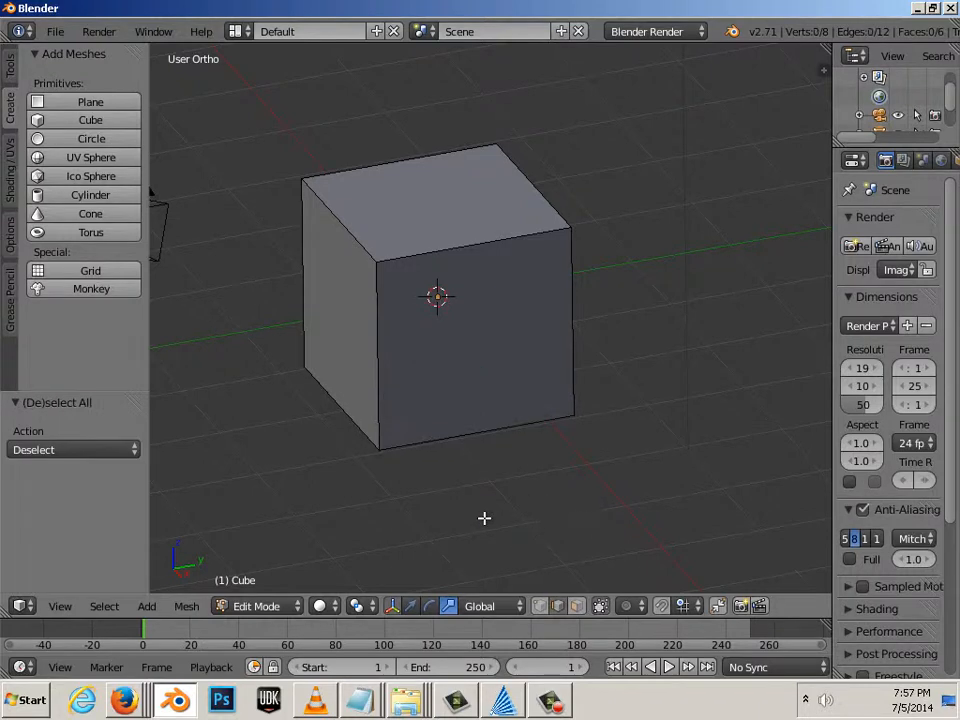
middle_drag(484, 518, 500, 521)
ctrl+middle_drag(500, 521, 536, 508)
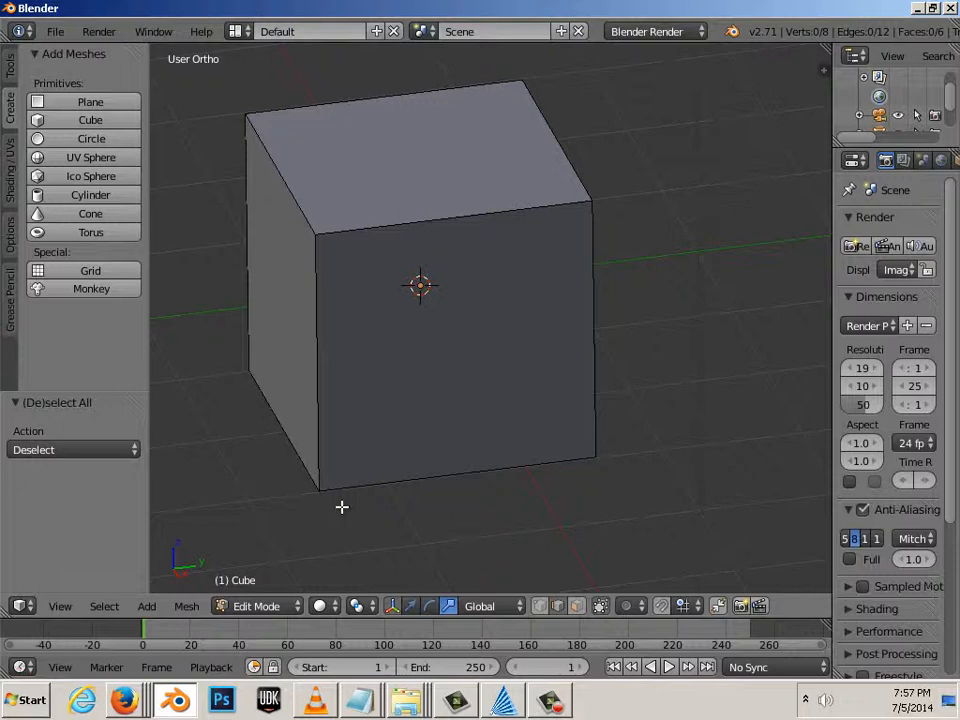
Switch to face select mode, select the cube's front face, and try scaling it uniformly by 1.2, undoing the change.
click(576, 609)
right_click(467, 429)
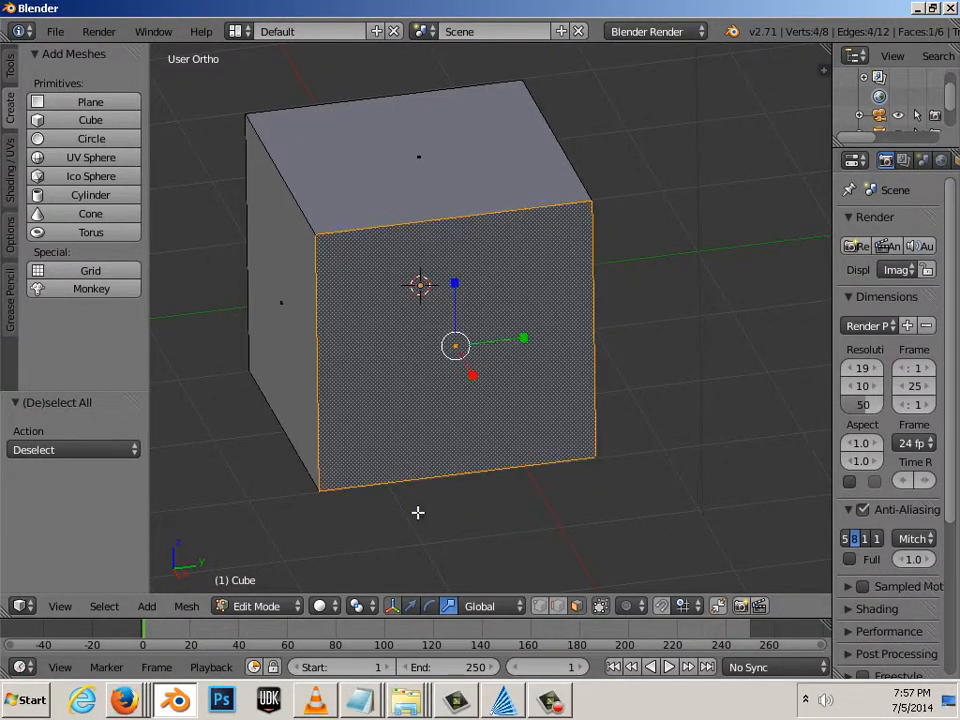
drag(454, 349, 450, 357)
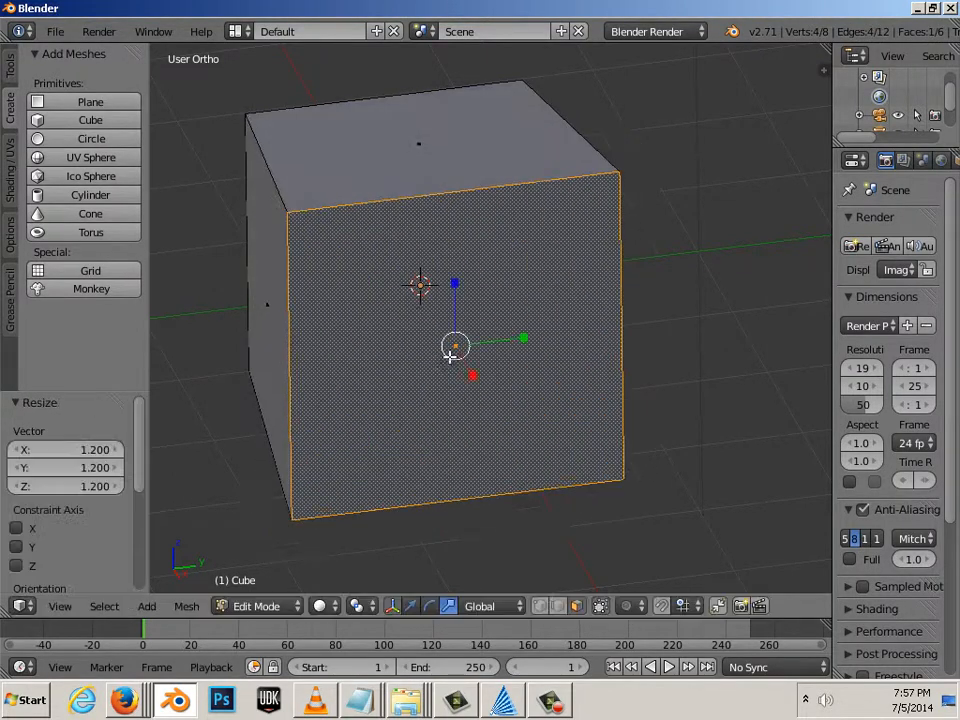
key(ctrl+z)
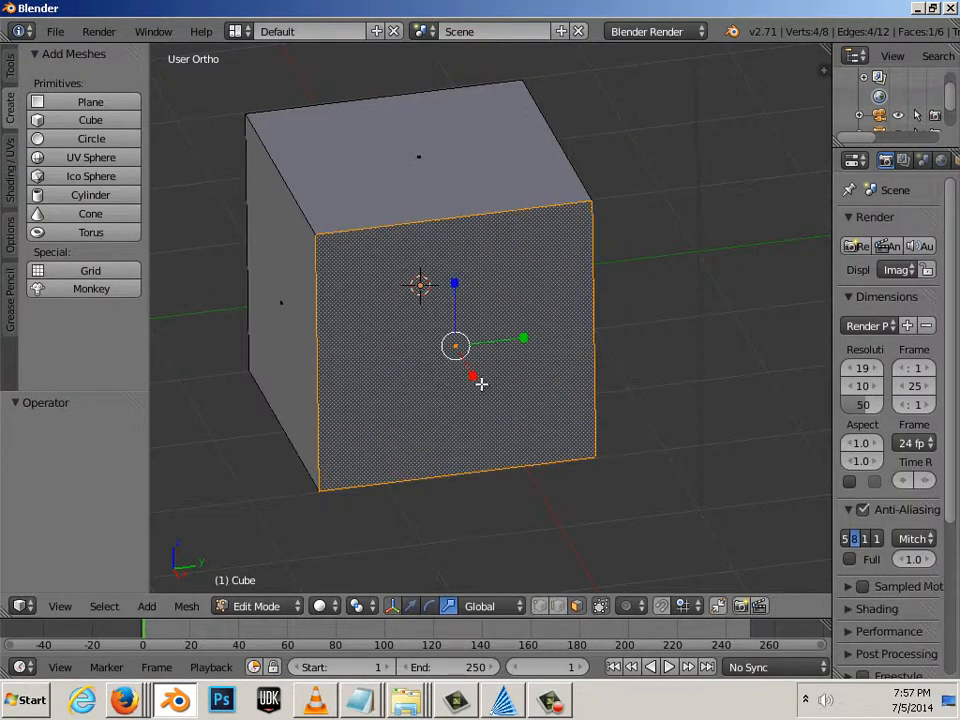
Move the selected front face -0.07 along Y and scale it uniformly by 0.944.
key(w)
drag(518, 338, 504, 337)
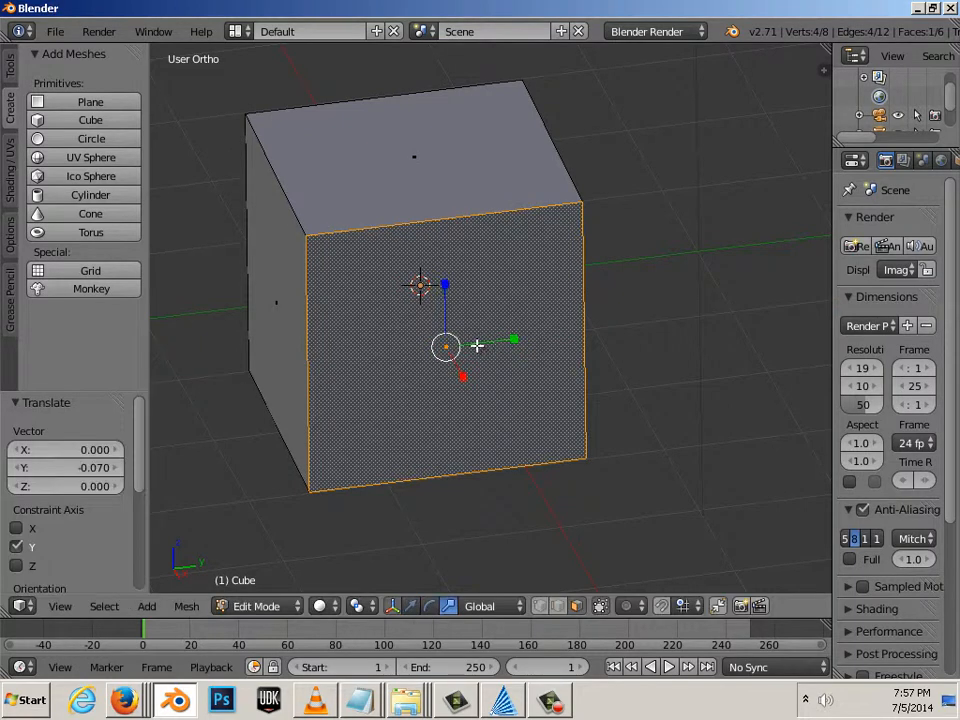
key(s)
click(461, 347)
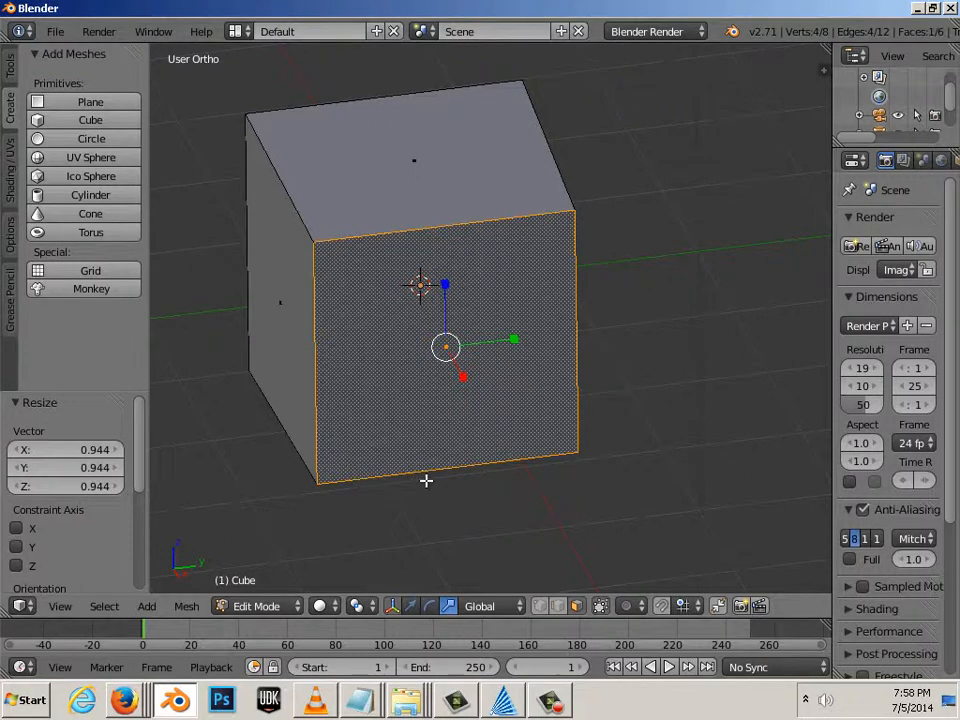
Toggle between Object Mode and Edit Mode, ending in Edit Mode with every face of the cube deselected.
key(Tab)
key(Tab)
key(Tab)
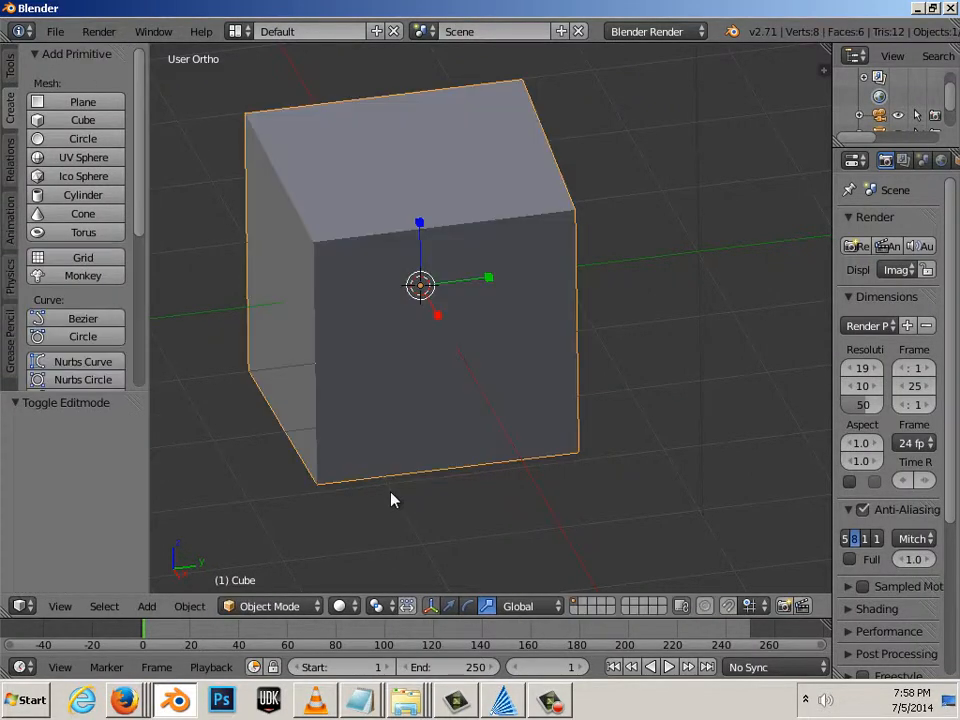
key(Tab)
key(a)
middle_drag(300, 508, 420, 500)
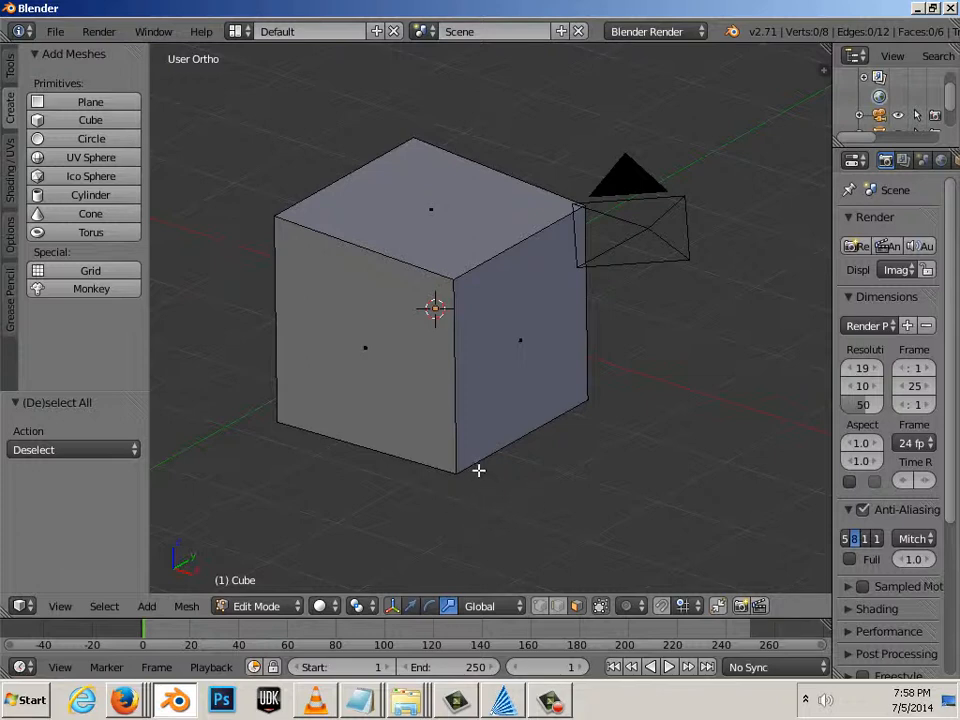
right_click(508, 384)
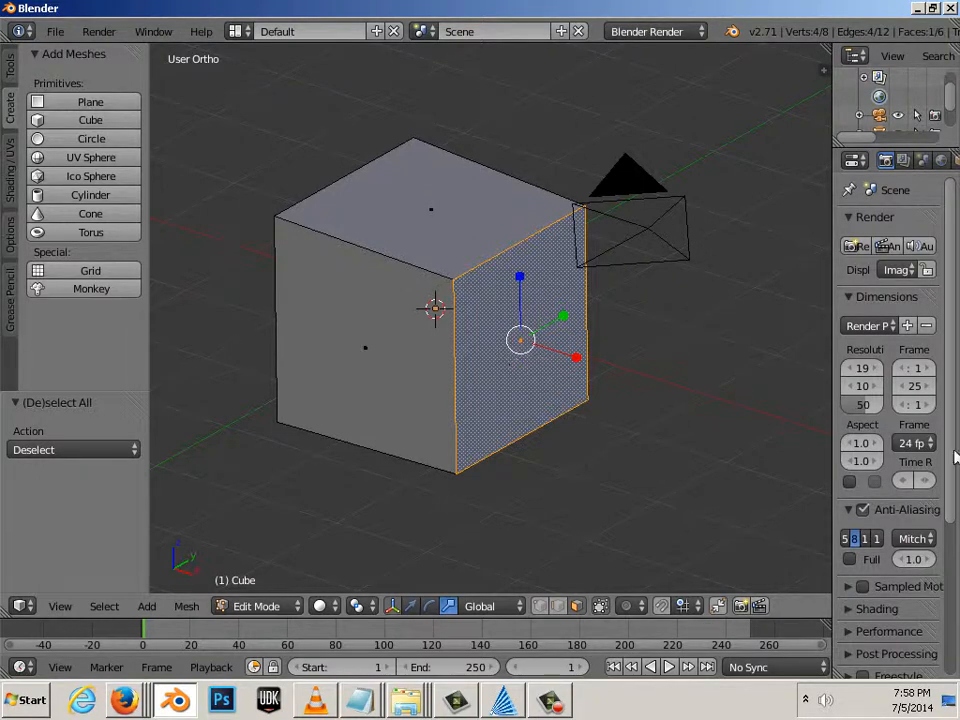
key(a)
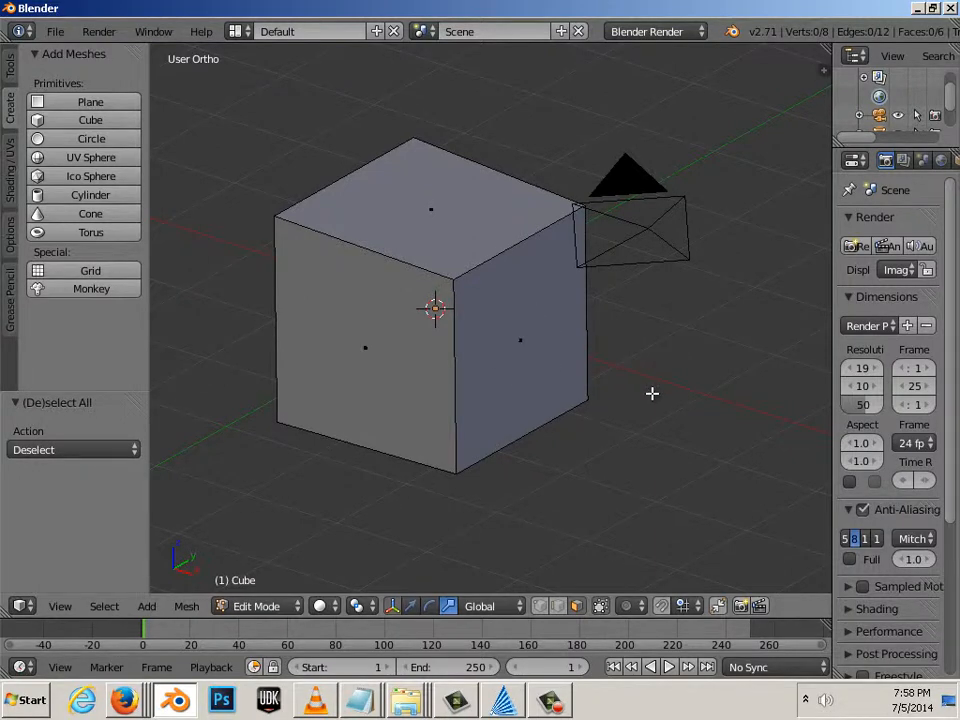
Show the 3D view's properties with the Display and Shading settings expanded, and enable Backface Culling.
key(n)
scroll(756, 496, down, 8)
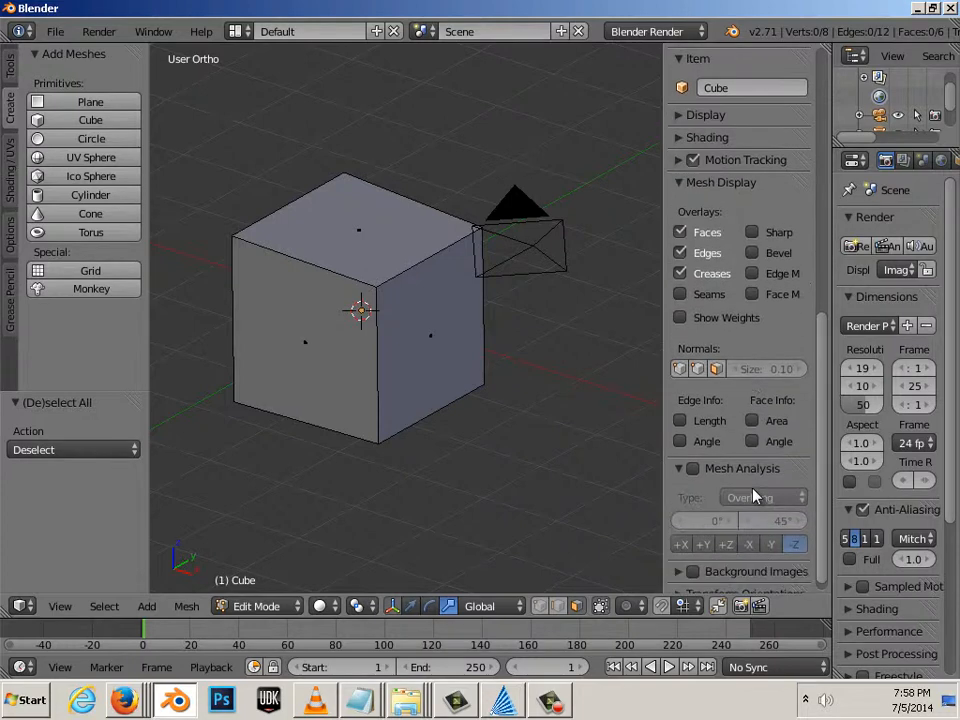
scroll(756, 496, down, 2)
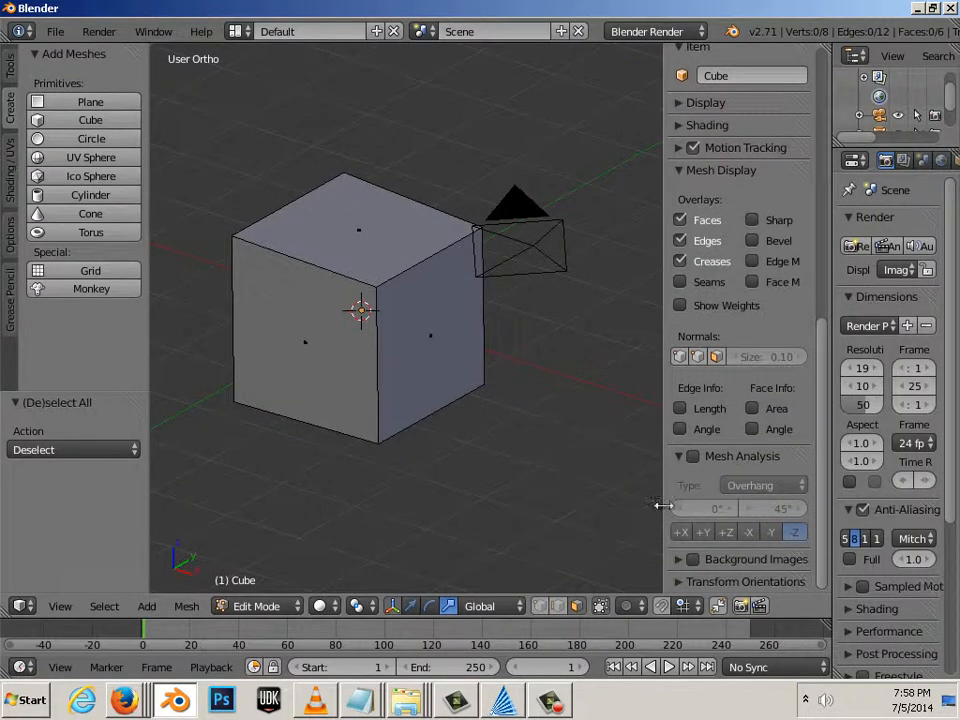
scroll(740, 512, up, 3)
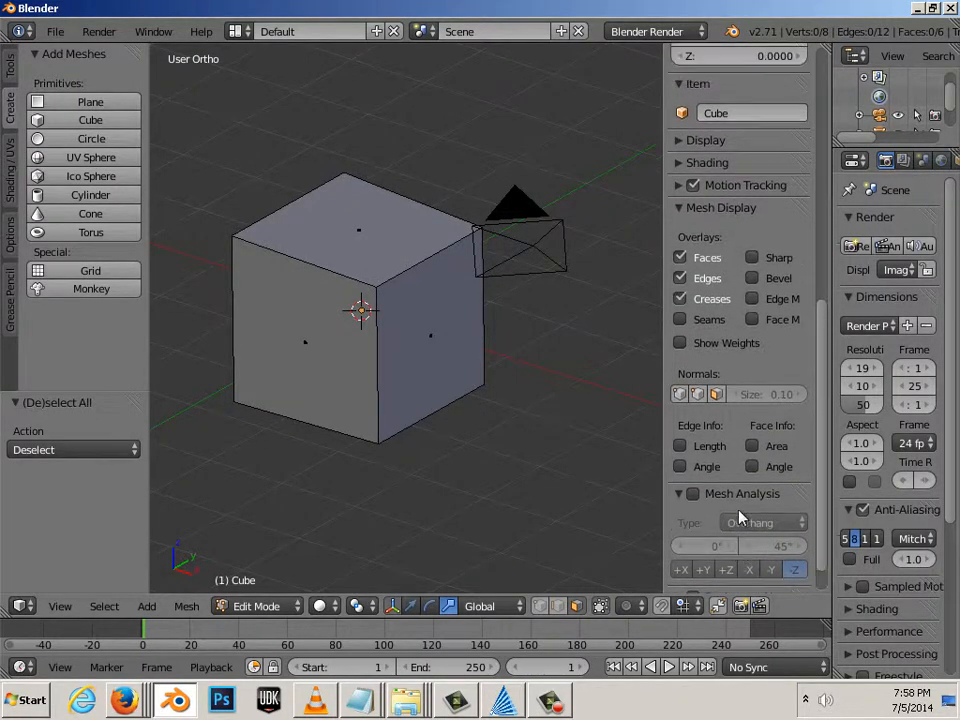
click(684, 180)
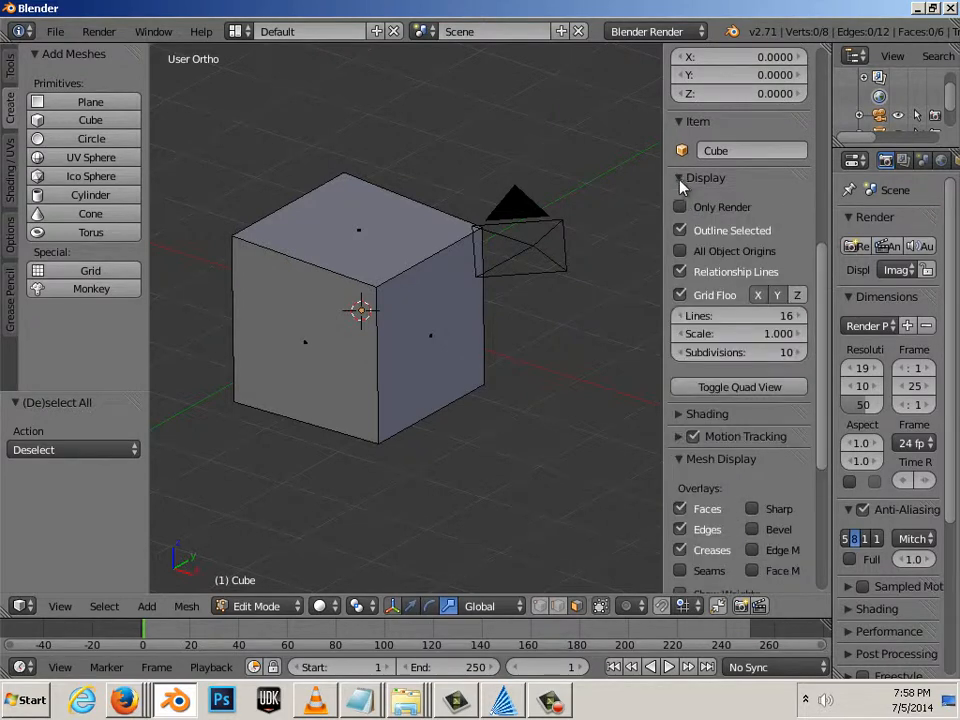
click(681, 416)
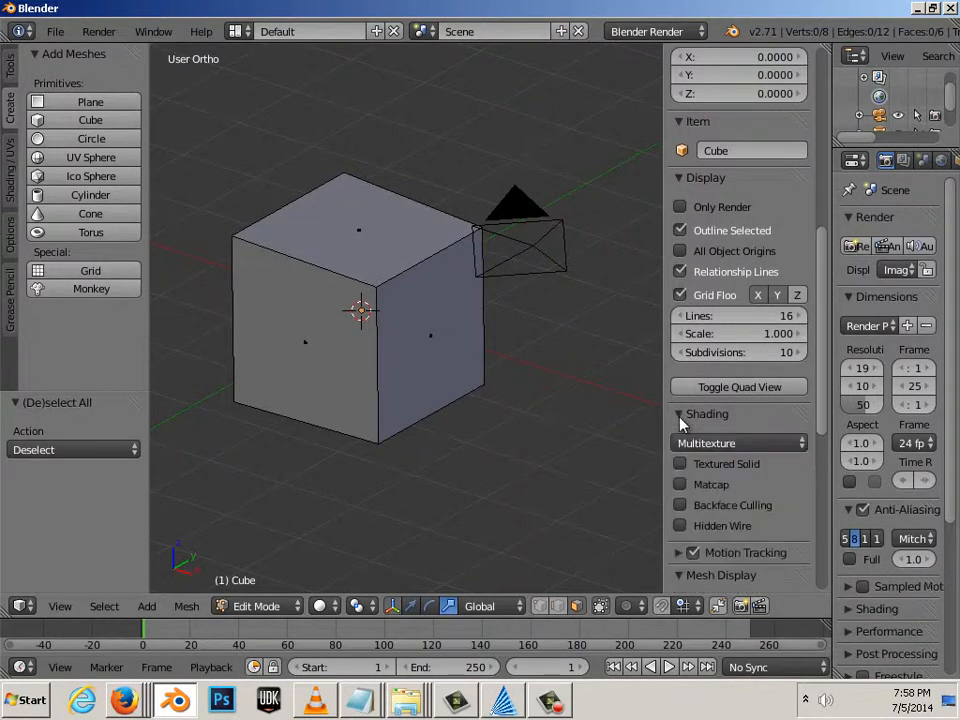
click(681, 505)
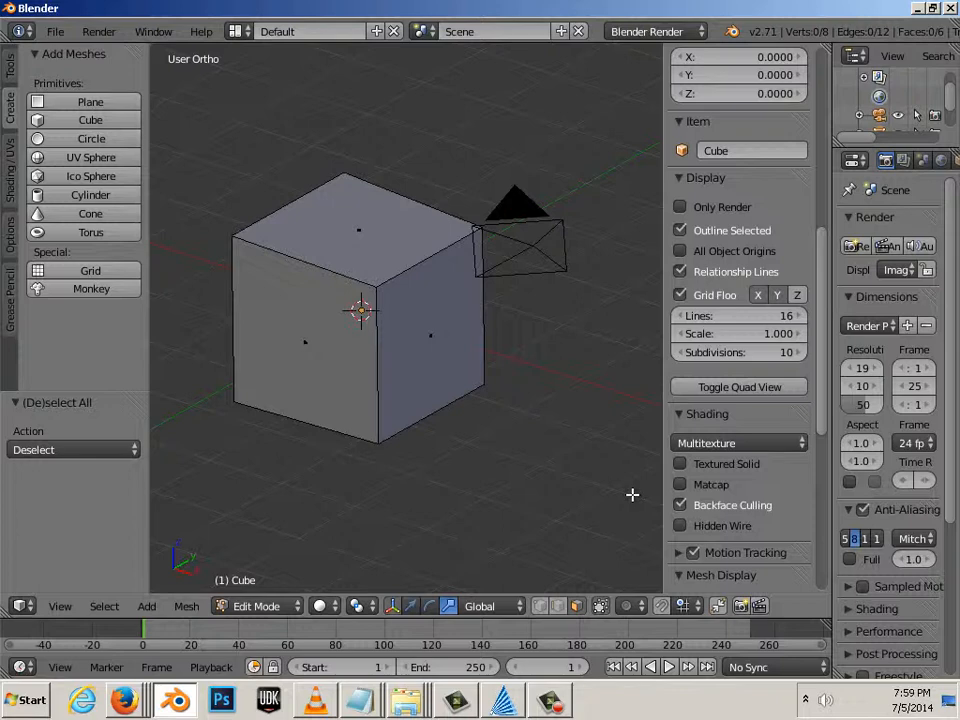
Select the cube's +X side face and flip the direction of its normal.
key(Tab)
shift+middle_drag(497, 453, 557, 454)
key(Tab)
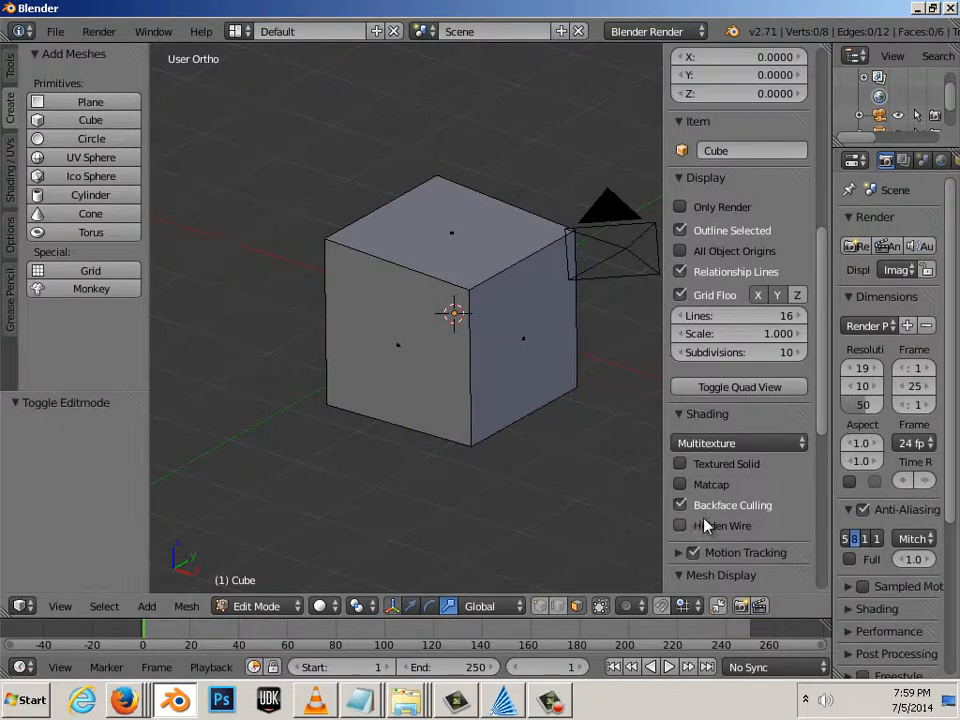
right_click(530, 342)
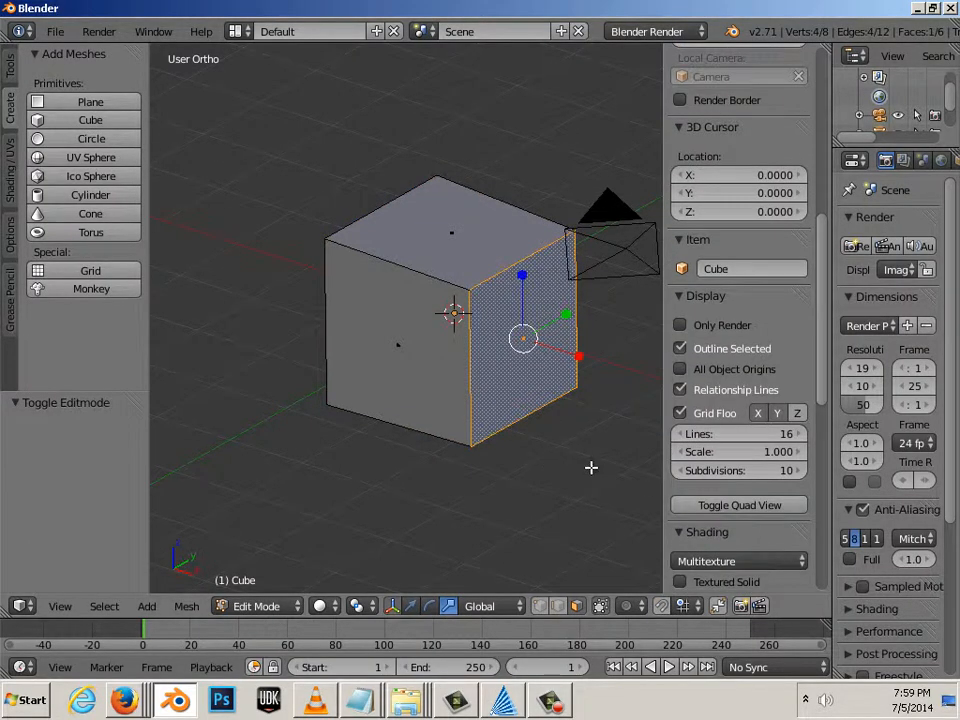
click(11, 180)
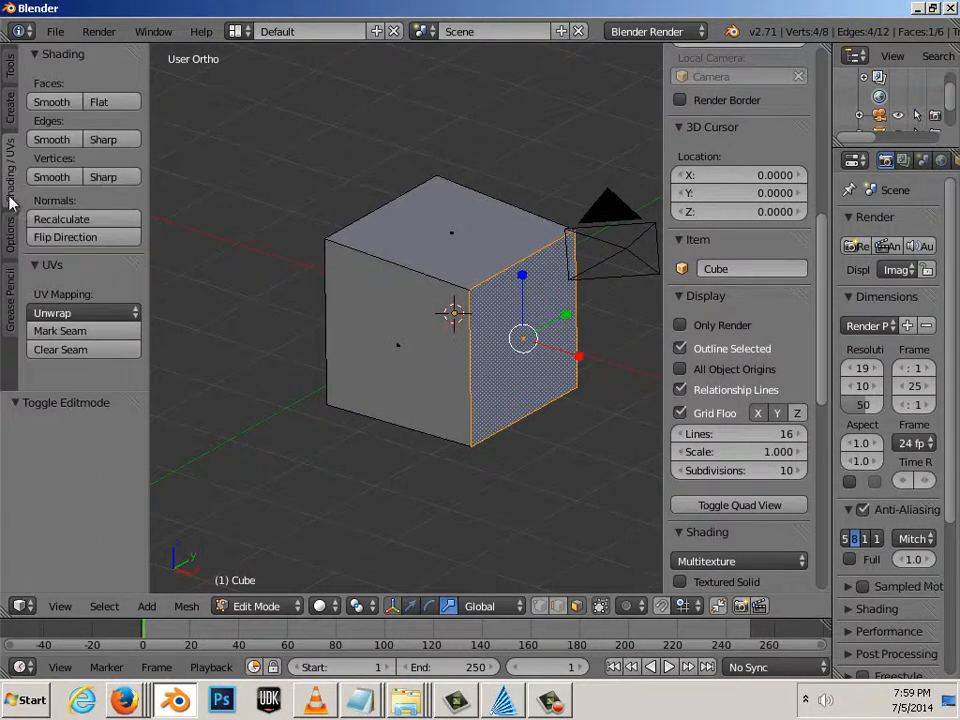
click(68, 243)
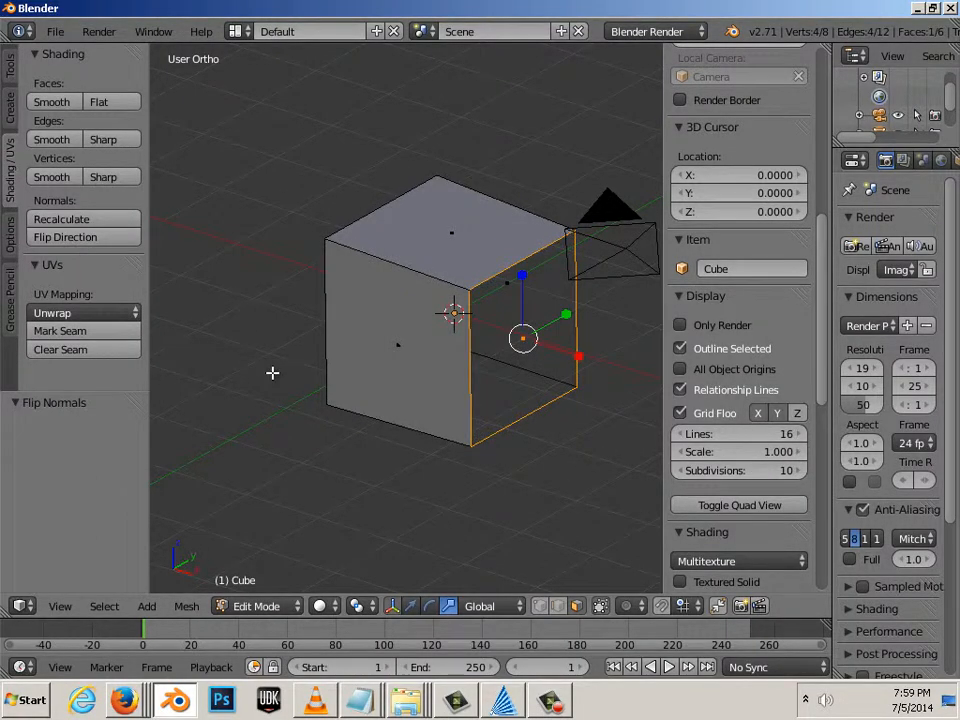
Reselect the inverted +X face, examine it from above and below, flip its normal back, and clear the selection.
key(a)
middle_drag(522, 433, 498, 434)
scroll(498, 434, up, 2)
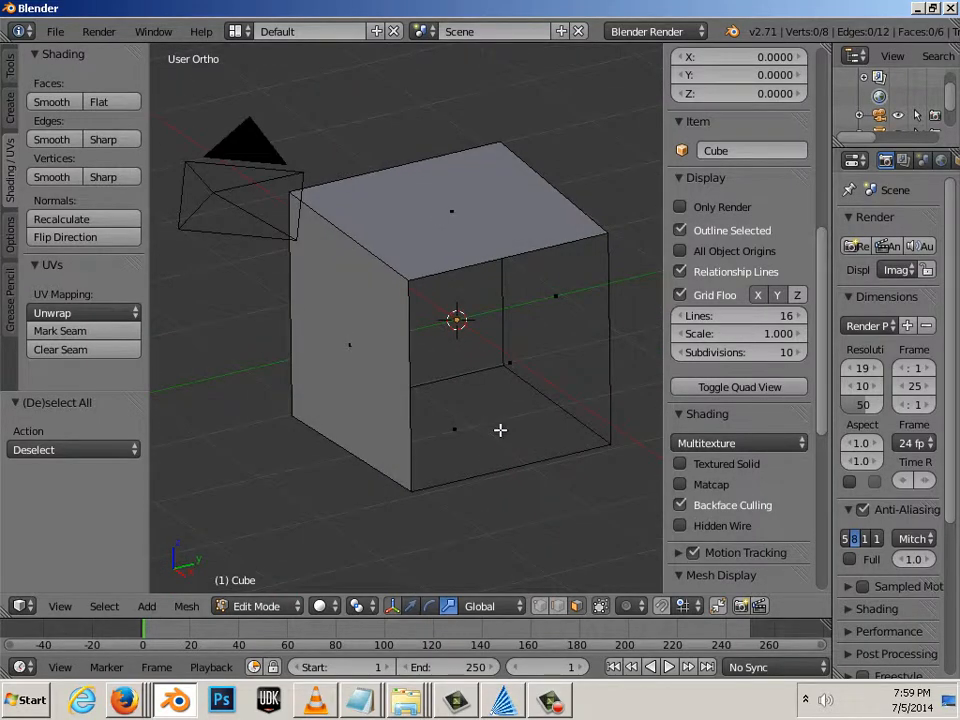
right_click(509, 364)
middle_drag(444, 459, 415, 338)
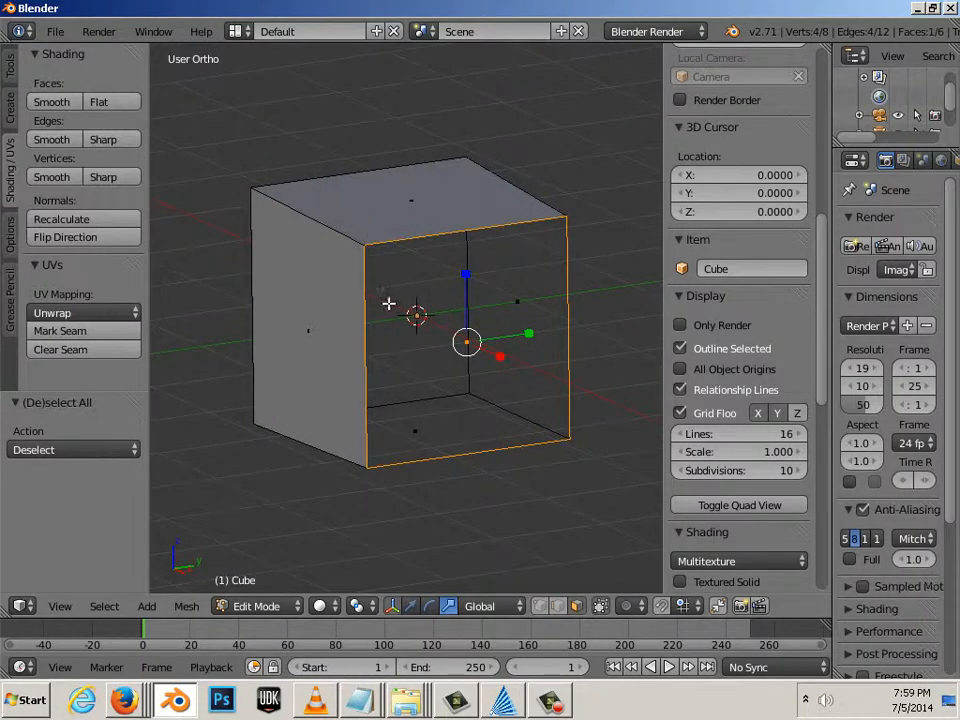
middle_drag(390, 465, 479, 312)
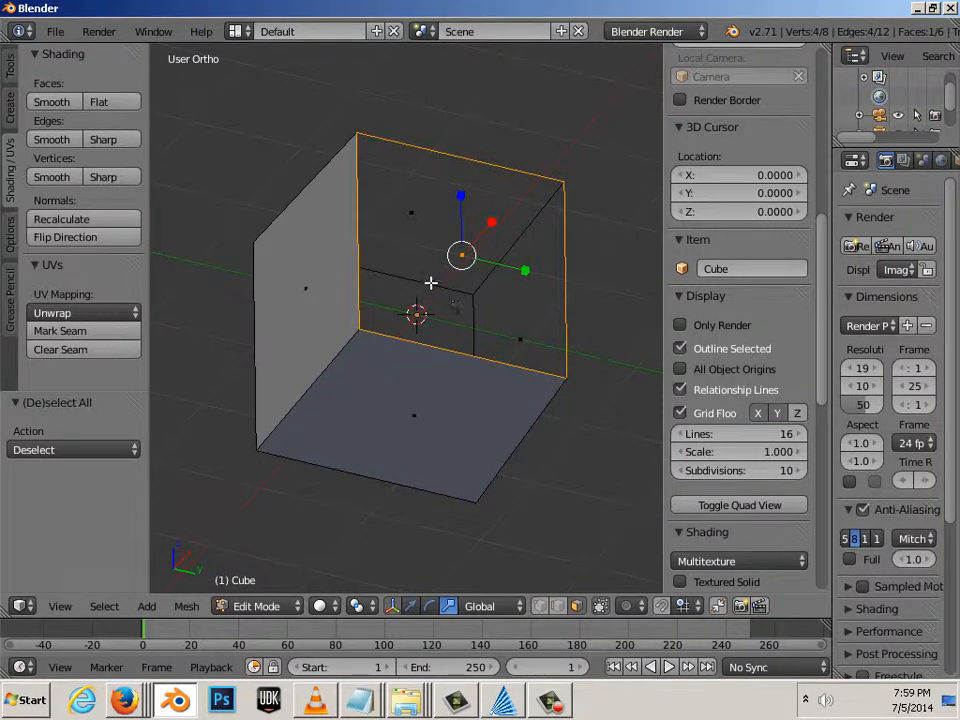
middle_drag(431, 287, 444, 402)
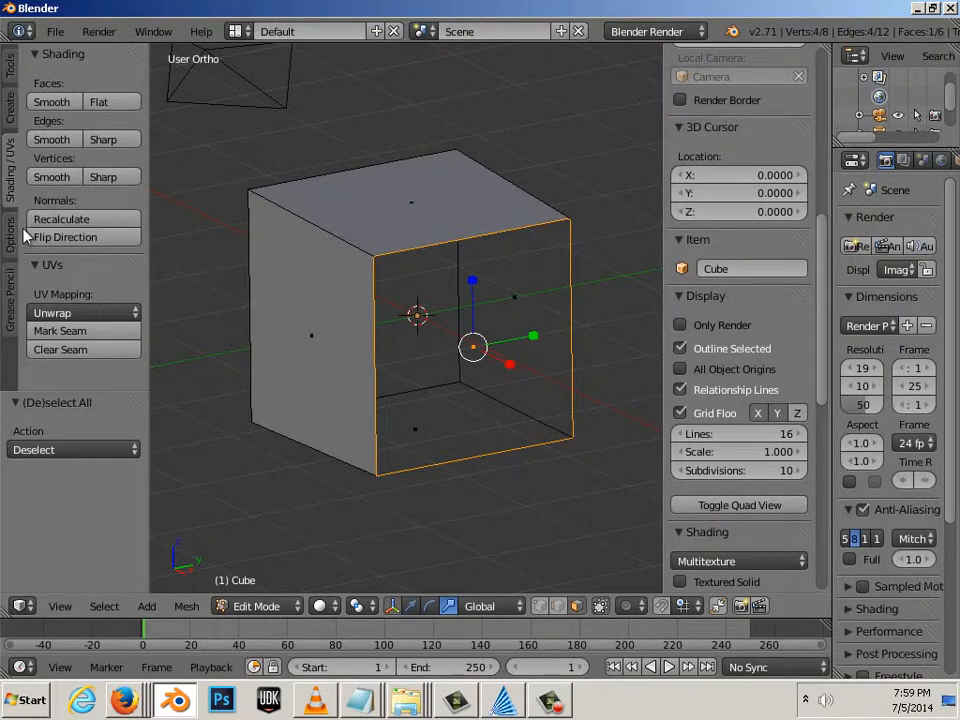
click(65, 237)
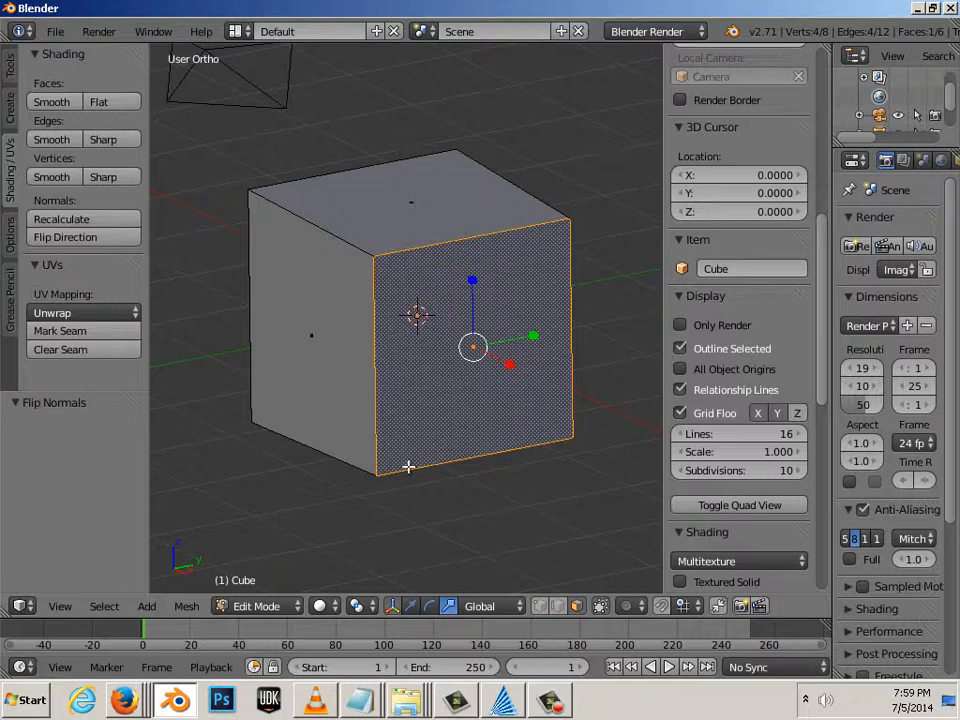
key(a)
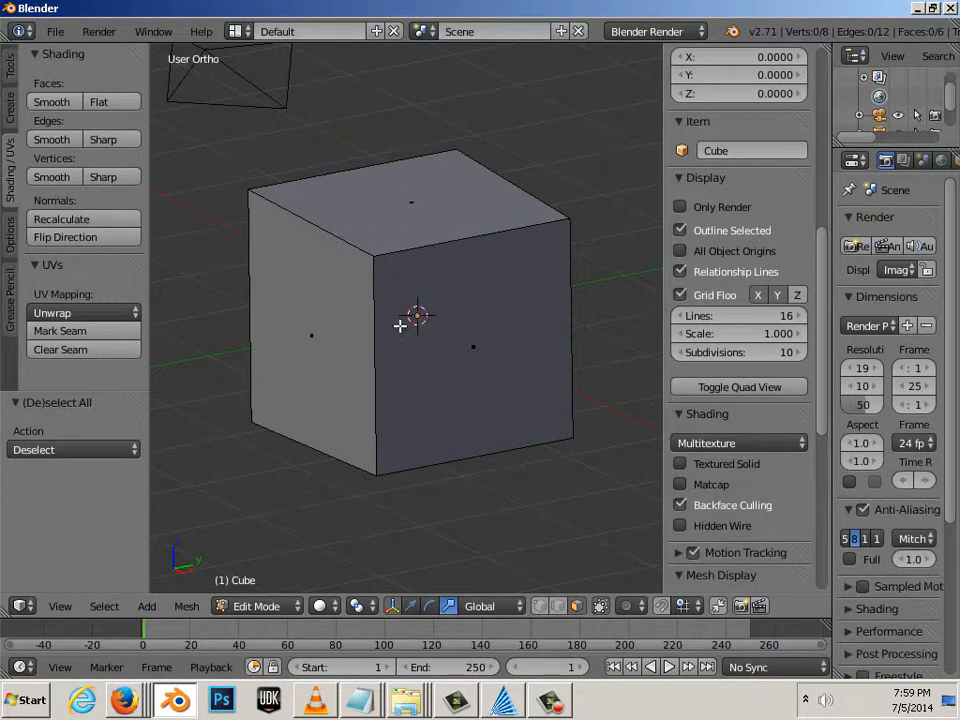
Select the cube's adjacent side faces and bottom face in turn to examine them with backface culling, and clear the selection.
right_click(337, 281)
right_click(437, 400)
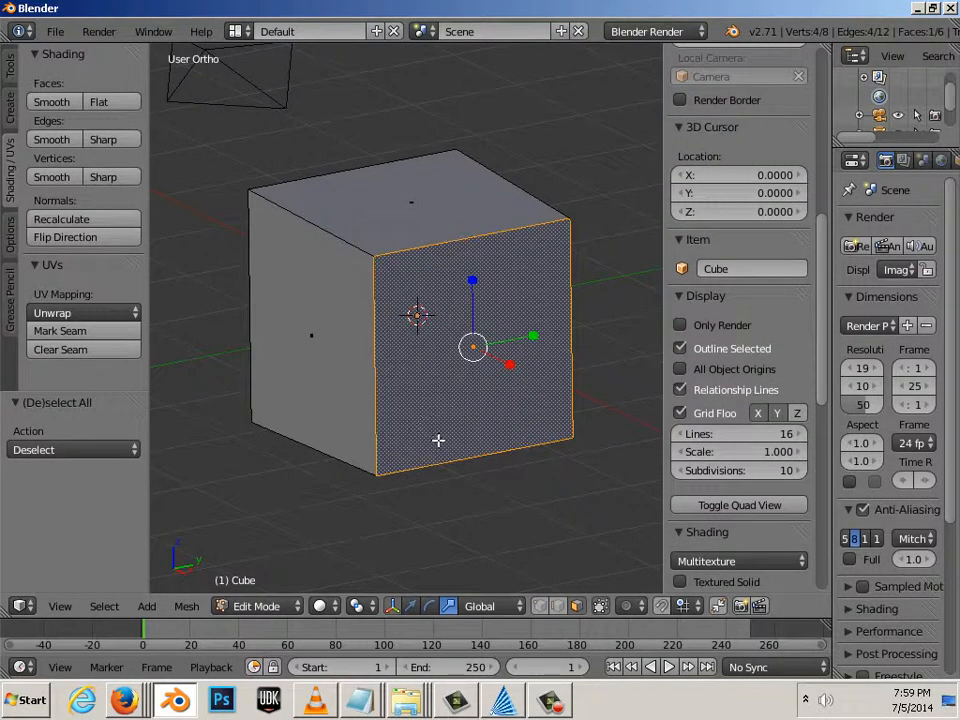
scroll(535, 503, down, 4)
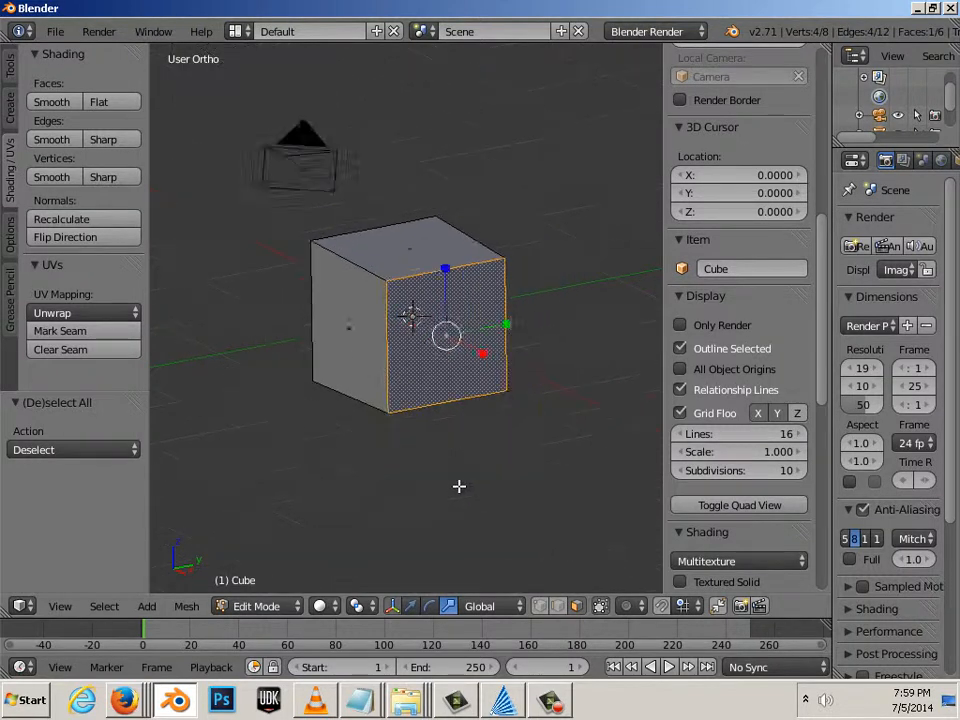
middle_drag(416, 429, 450, 344)
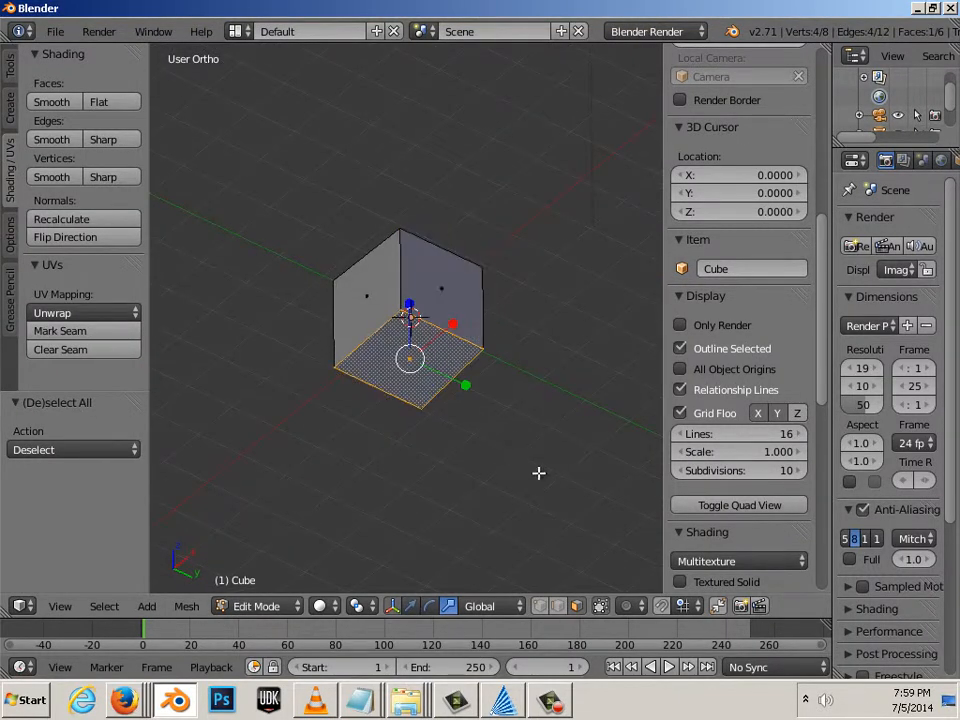
key(a)
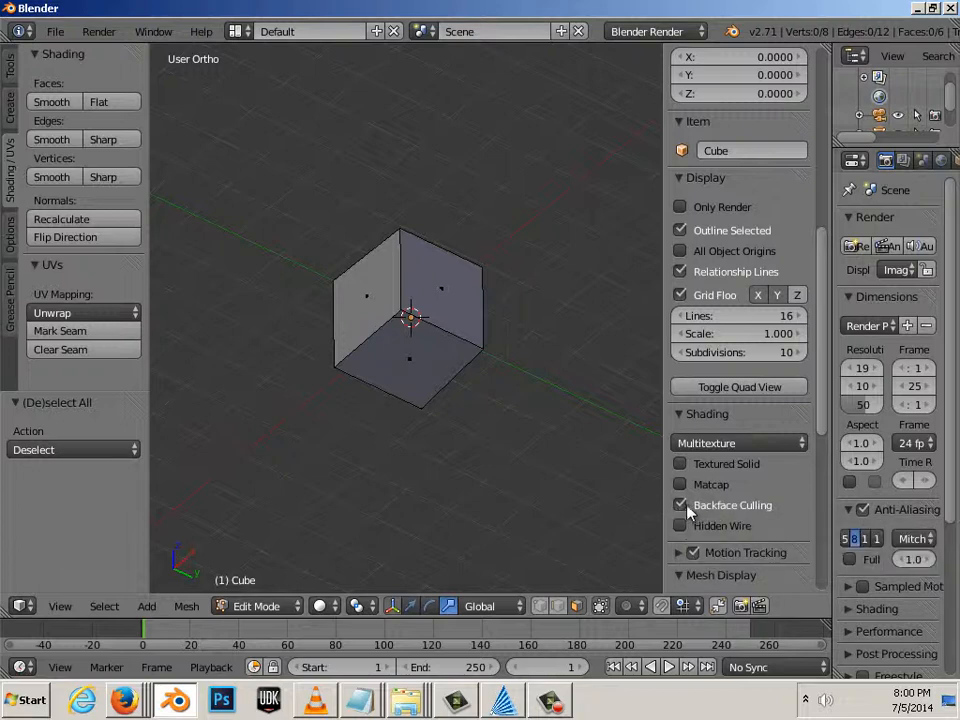
Select the two visible side faces and the top face of the cube one after another.
middle_drag(497, 454, 448, 497)
scroll(467, 491, up, 3)
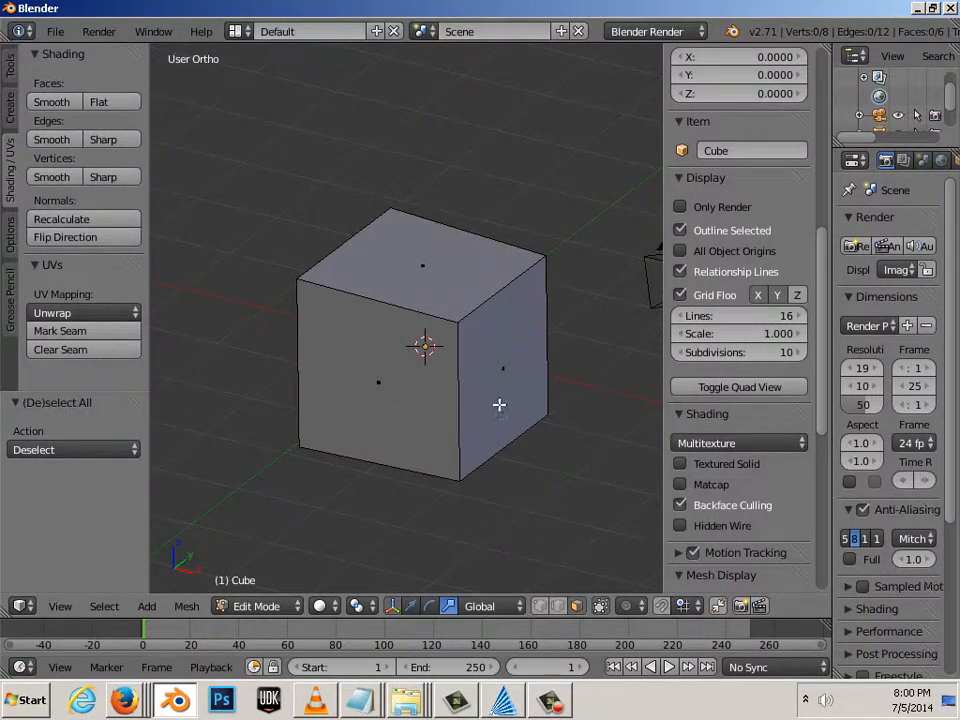
right_click(499, 403)
right_click(388, 429)
key(a)
right_click(510, 411)
right_click(379, 448)
right_click(426, 249)
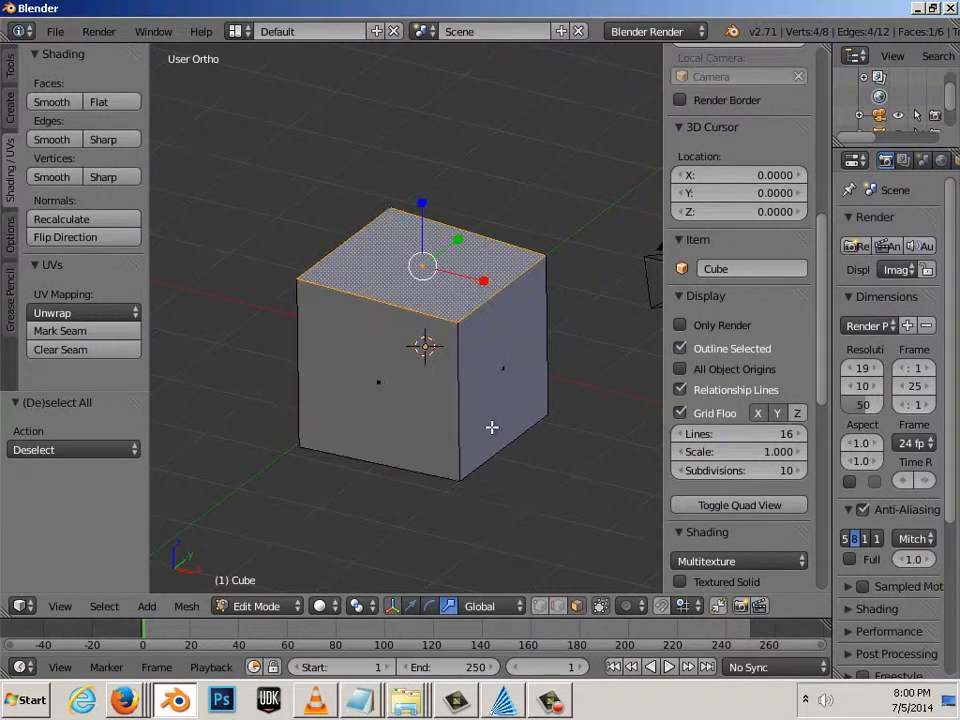
Select each of the two side faces again, finishing with only the cube's bottom face selected.
right_click(493, 426)
right_click(413, 470)
middle_drag(443, 522, 448, 361)
right_click(422, 412)
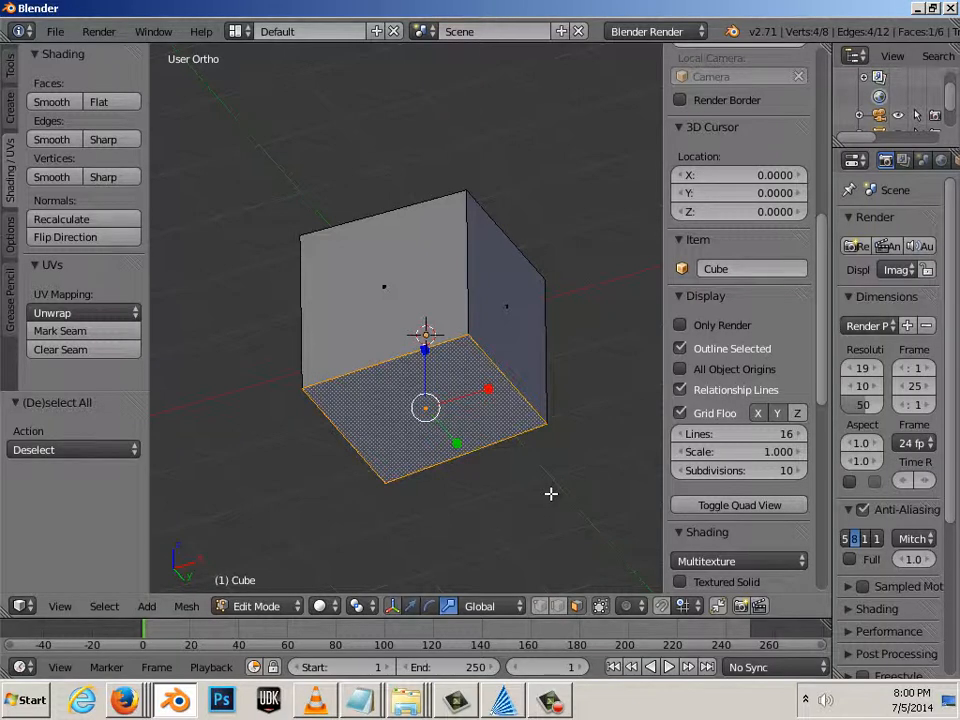
middle_drag(581, 501, 594, 568)
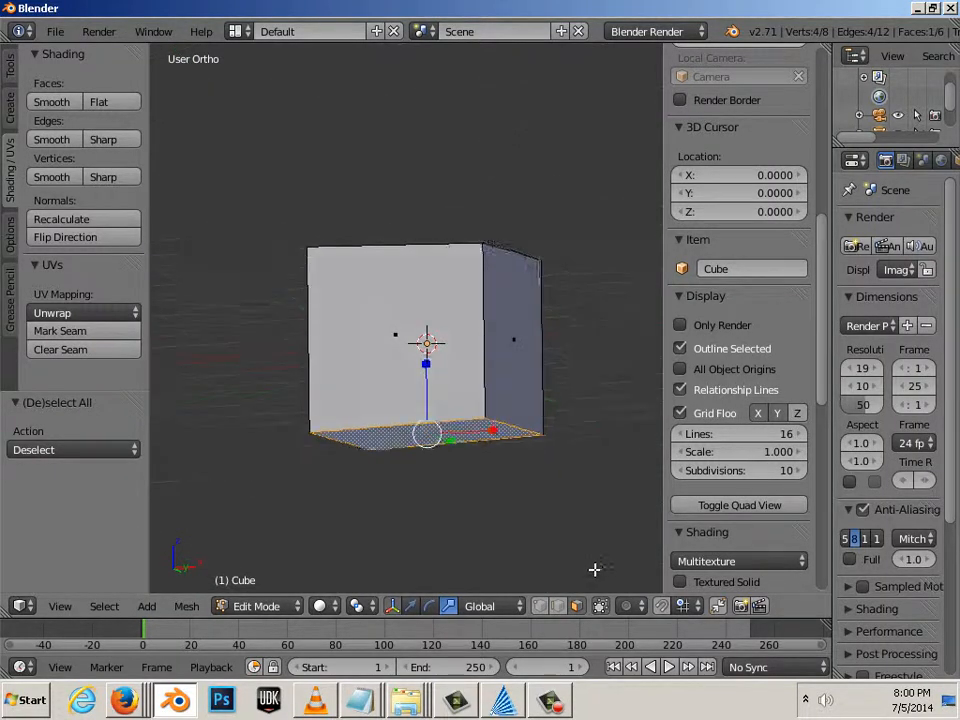